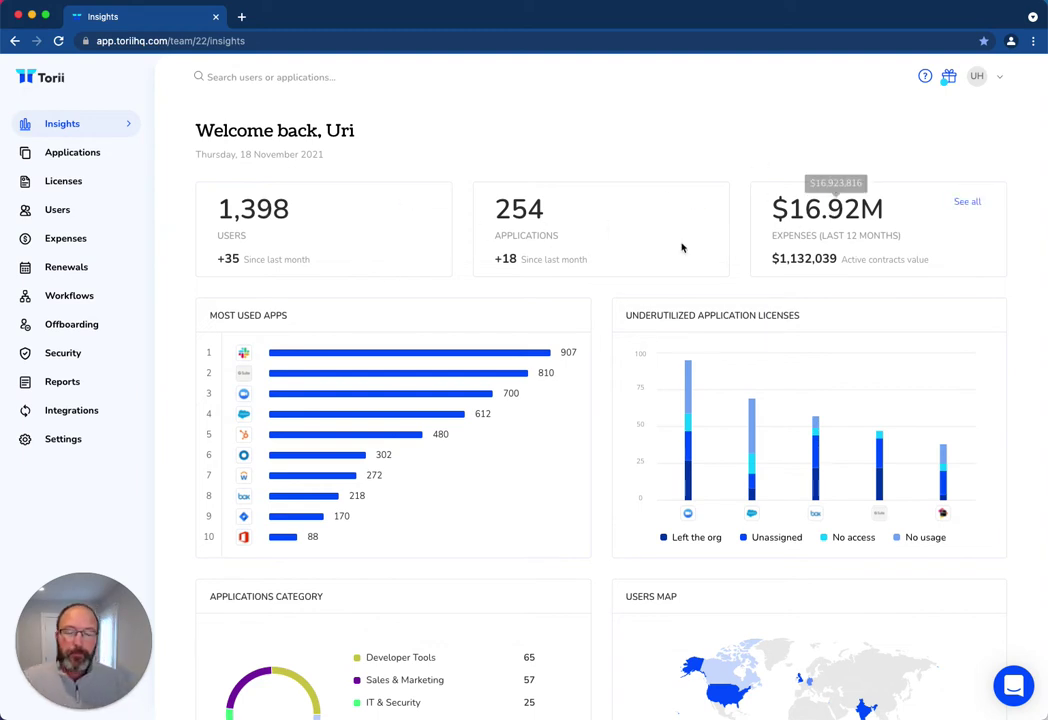
# Step: Go to the Integrations page showing the connected integrations
pyautogui.scroll(-2, 590, 292)
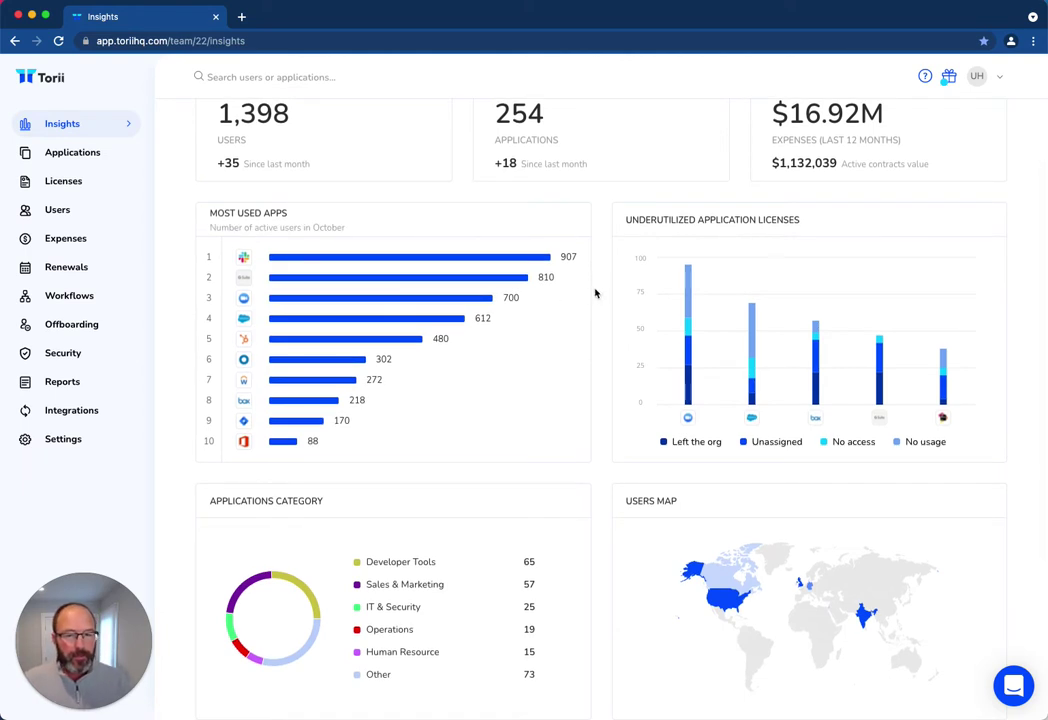
pyautogui.scroll(-3, 645, 366)
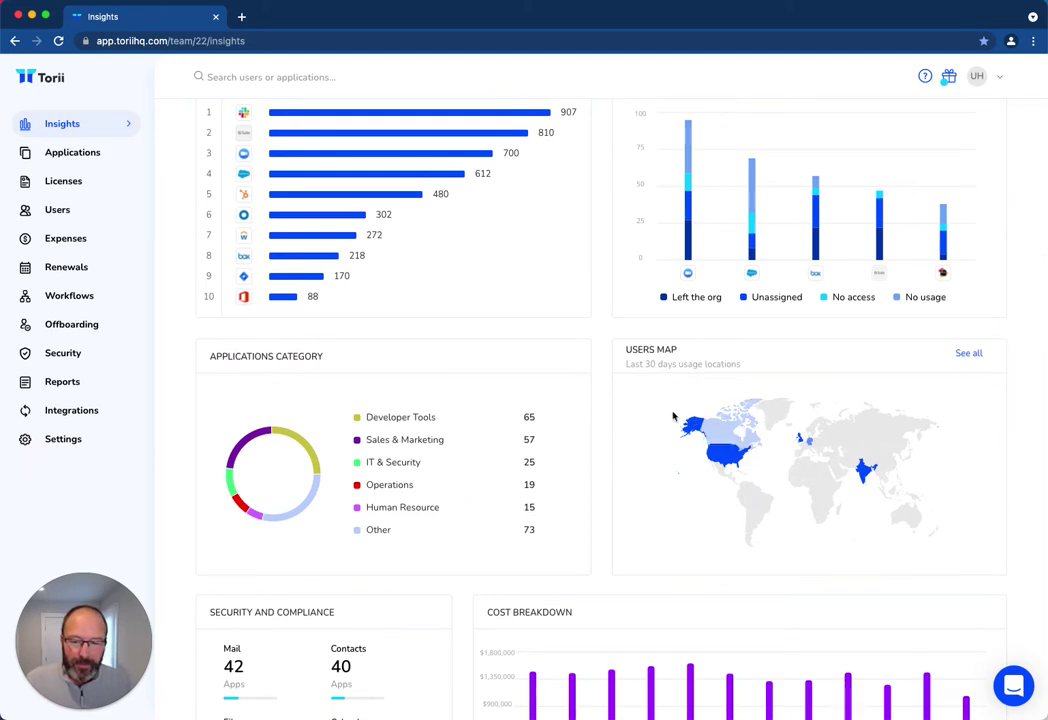
pyautogui.scroll(-2, 670, 420)
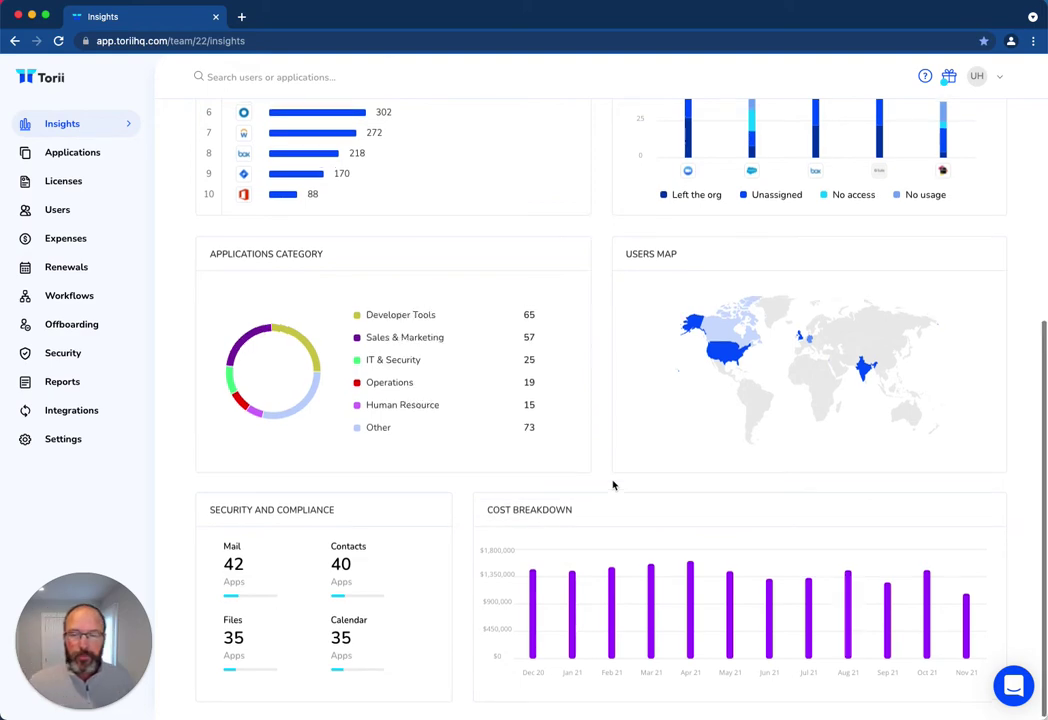
pyautogui.scroll(5, 615, 478)
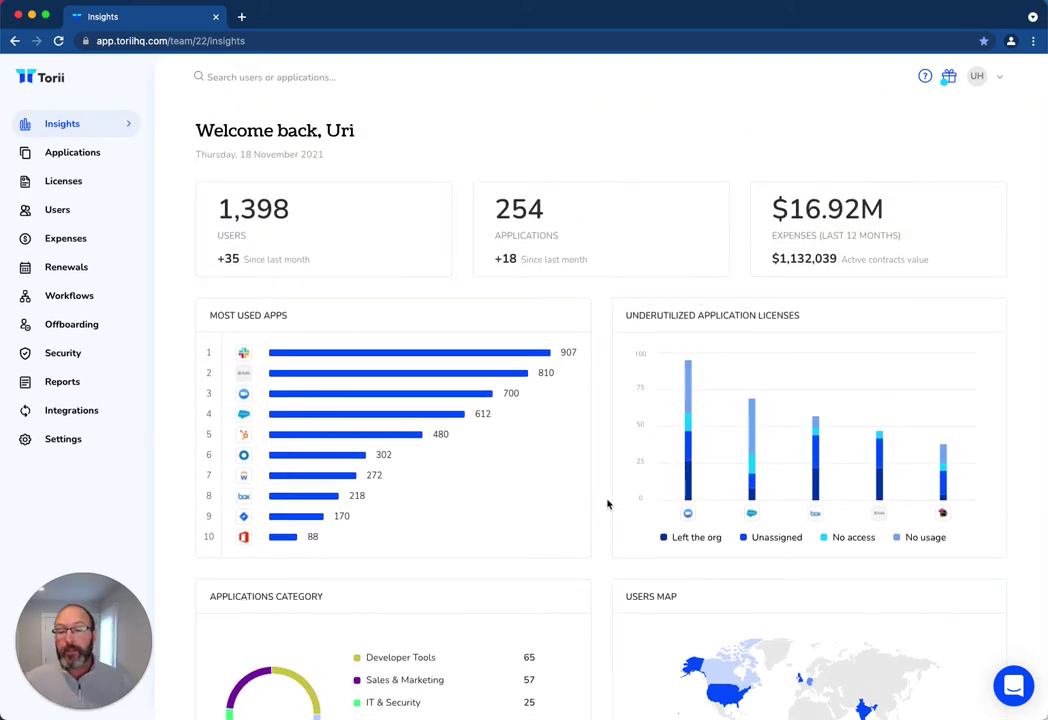
pyautogui.click(70, 411)
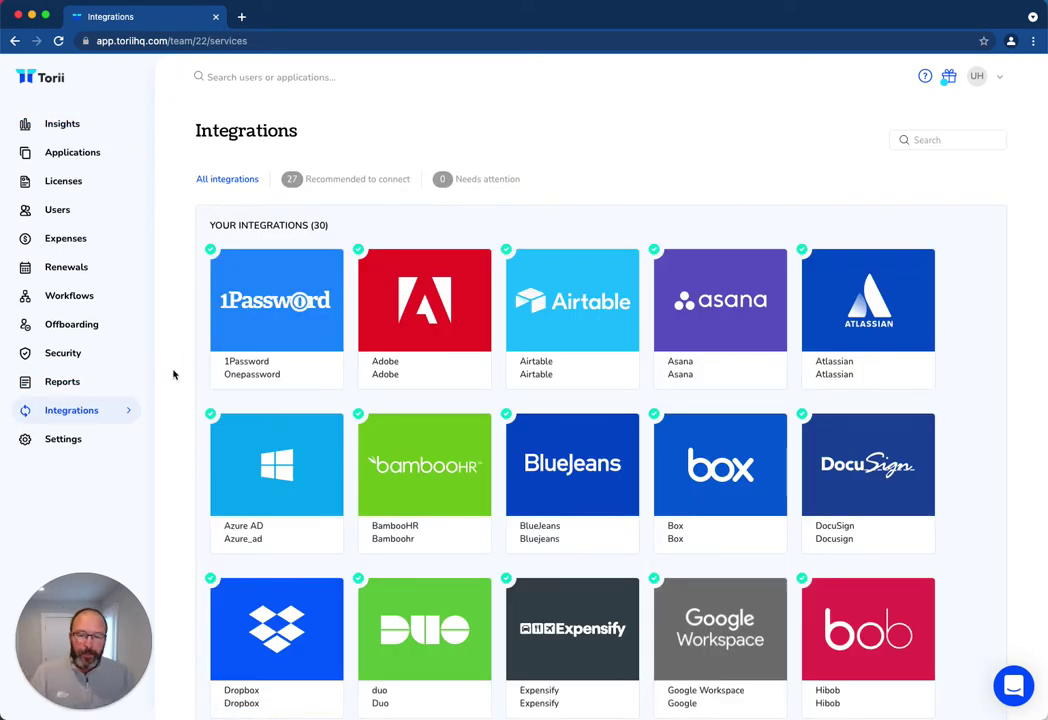
# Step: Scroll the integration categories down to identity providers like Azure AD, Okta and SailPoint
pyautogui.scroll(-4, 166, 385)
pyautogui.scroll(-4, 166, 385)
pyautogui.scroll(-2, 166, 385)
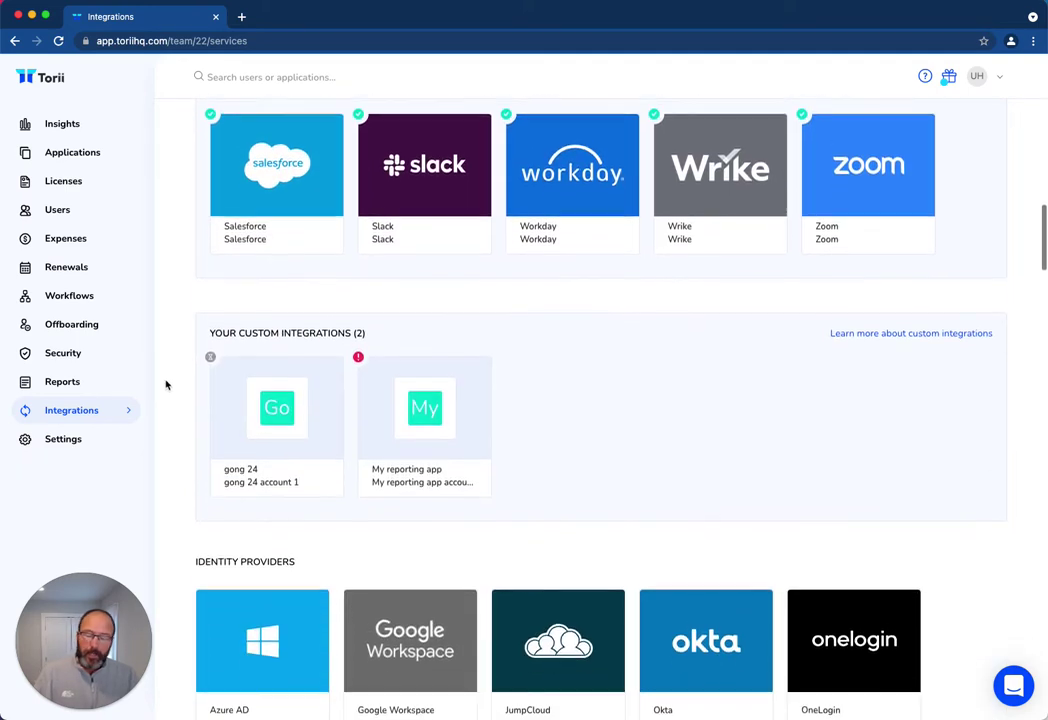
pyautogui.scroll(-3, 166, 385)
pyautogui.scroll(-1, 166, 385)
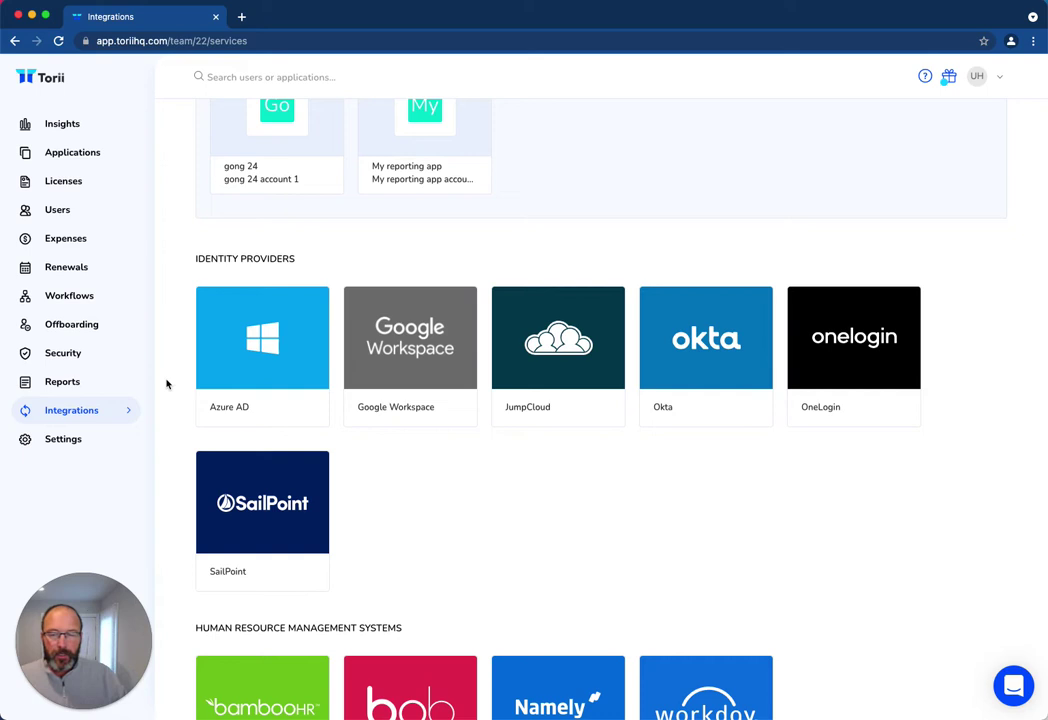
pyautogui.scroll(-3, 419, 510)
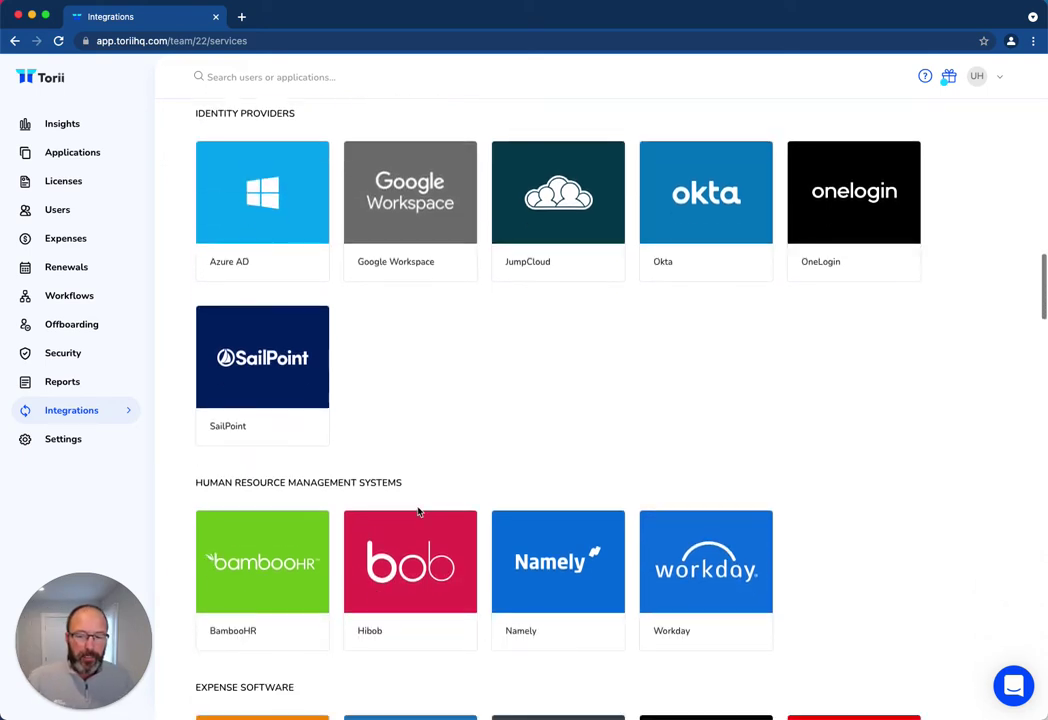
pyautogui.scroll(-3, 413, 476)
pyautogui.scroll(-2, 415, 476)
pyautogui.scroll(-3, 414, 477)
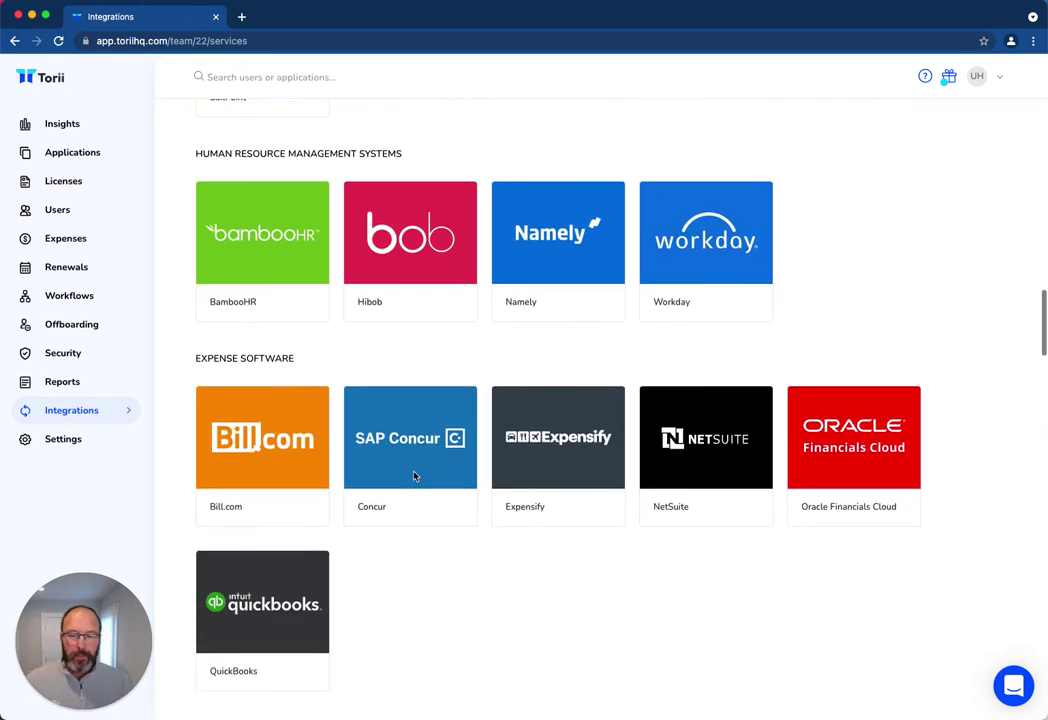
pyautogui.scroll(-1, 488, 560)
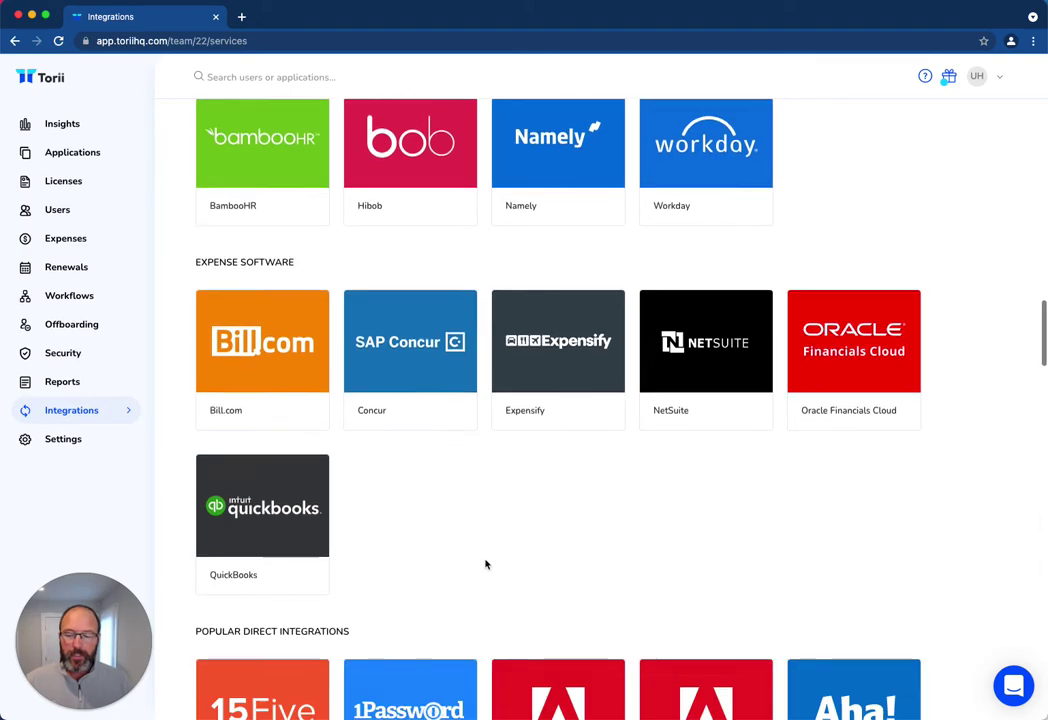
pyautogui.scroll(-3, 482, 545)
pyautogui.scroll(-1, 485, 531)
pyautogui.scroll(-4, 484, 530)
pyautogui.scroll(-3, 484, 530)
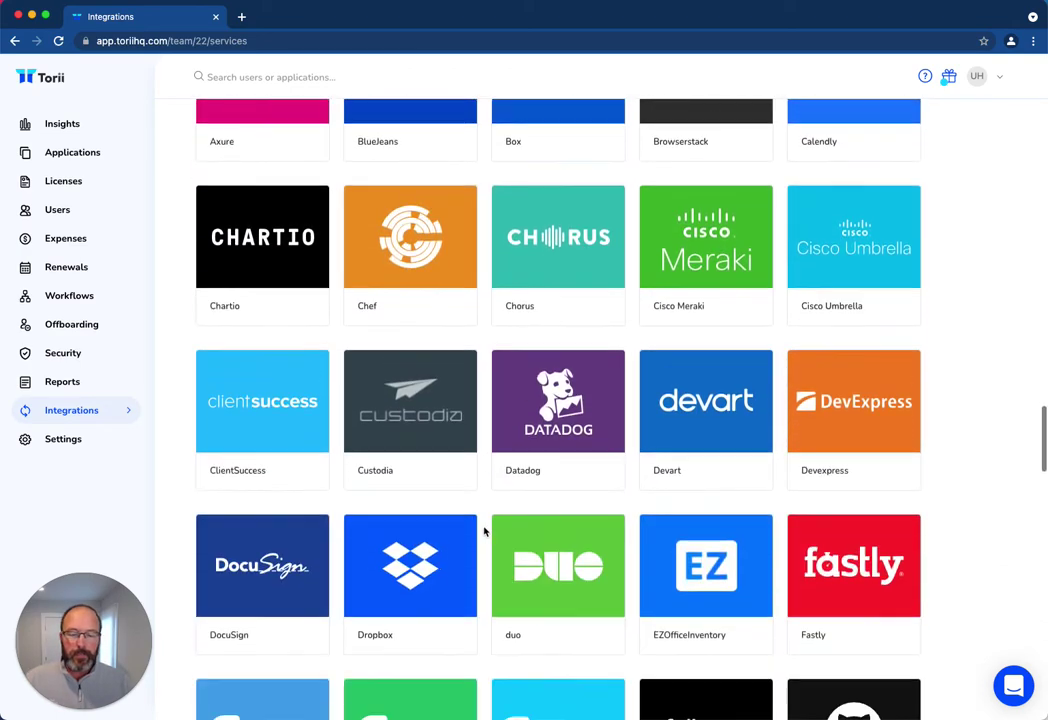
pyautogui.scroll(-3, 484, 530)
pyautogui.scroll(2, 484, 531)
pyautogui.scroll(10, 484, 531)
pyautogui.scroll(6, 484, 531)
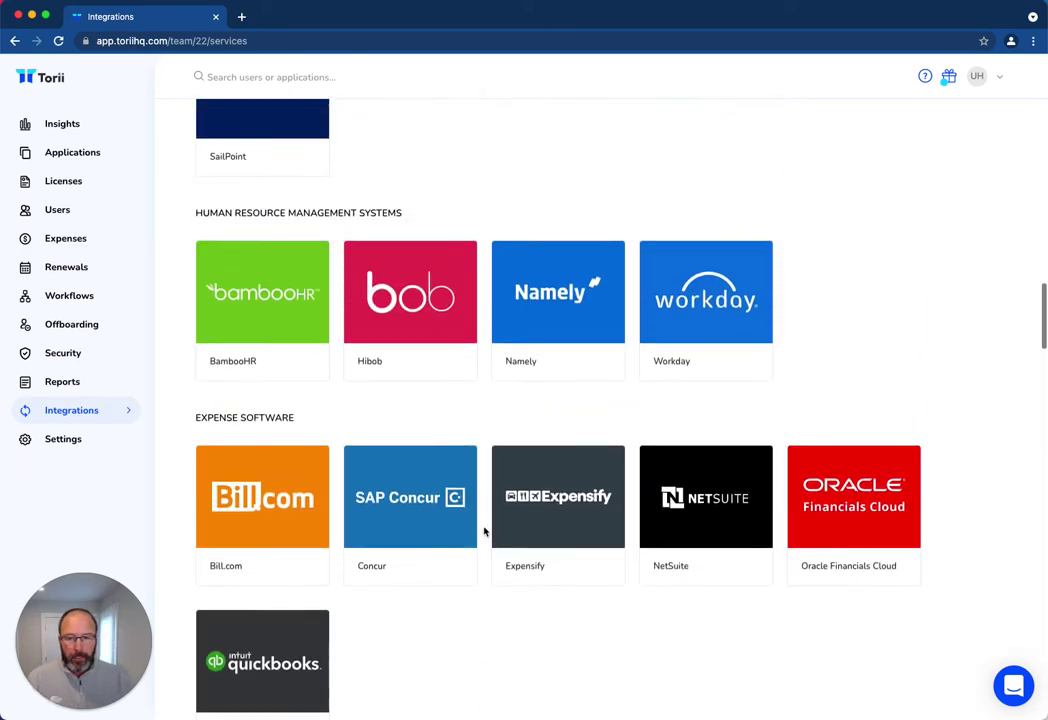
pyautogui.scroll(3, 484, 531)
pyautogui.scroll(5, 484, 531)
pyautogui.scroll(7, 485, 530)
pyautogui.scroll(1, 533, 543)
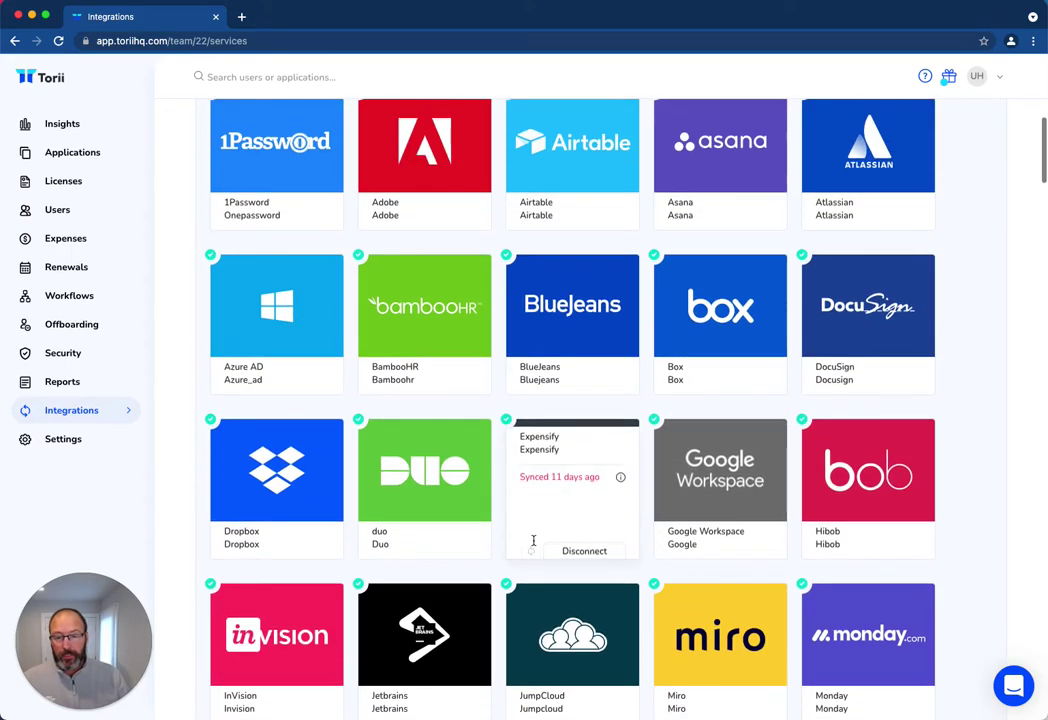
pyautogui.scroll(-1, 520, 570)
pyautogui.scroll(-4, 490, 575)
pyautogui.scroll(-2, 475, 556)
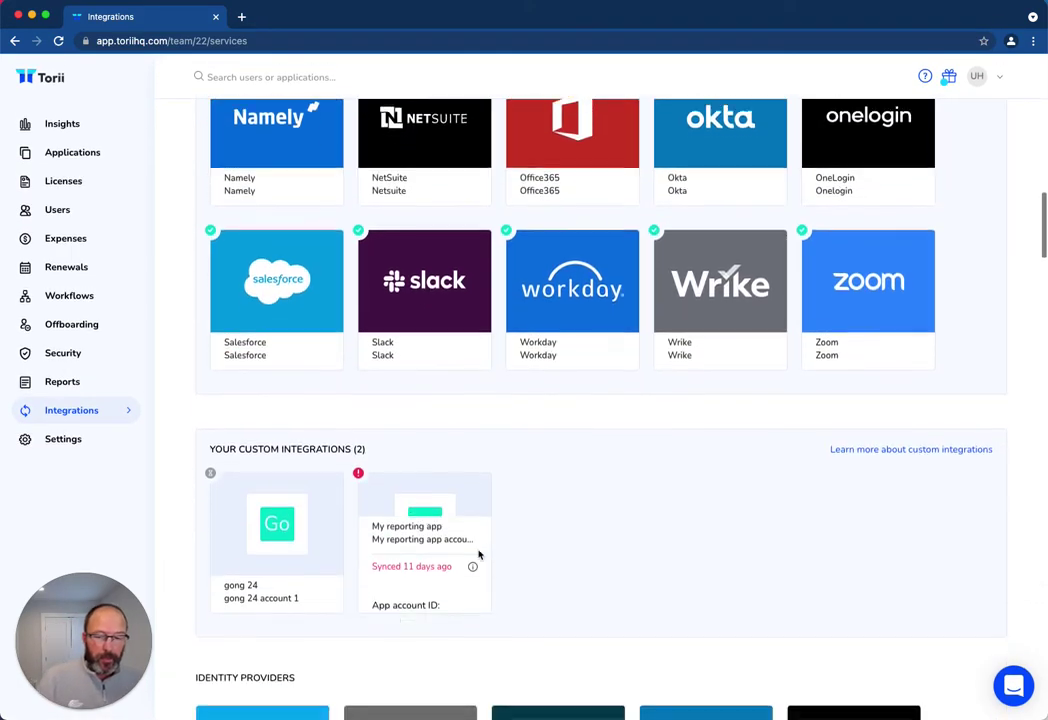
pyautogui.scroll(-1, 530, 554)
pyautogui.scroll(-3, 572, 554)
pyautogui.scroll(-1, 572, 554)
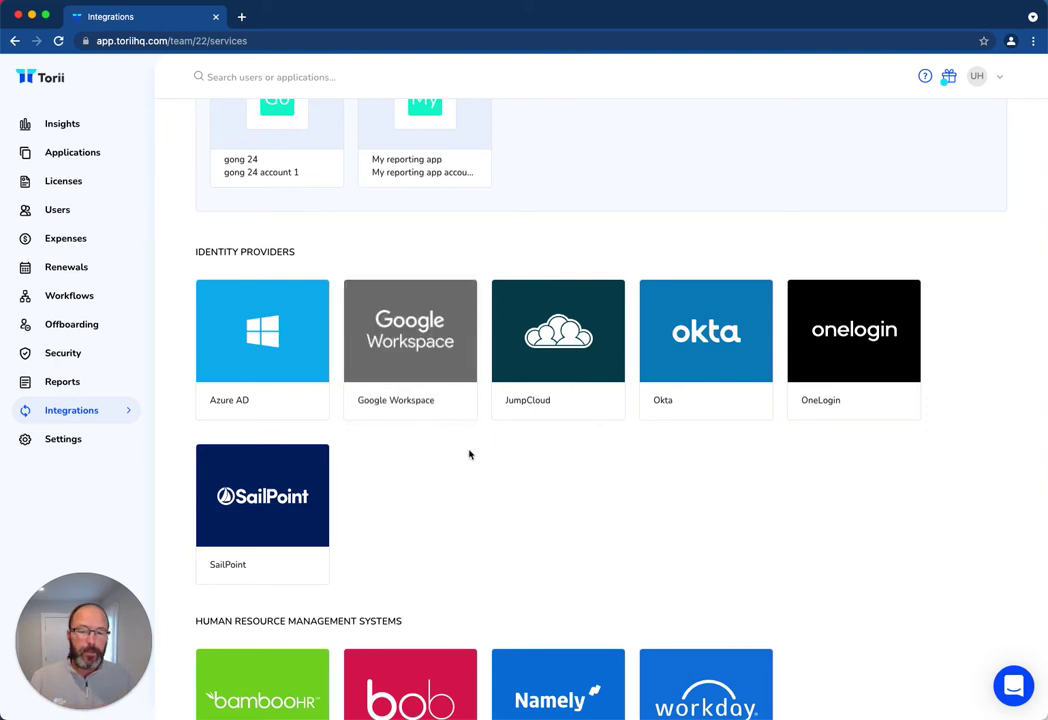
pyautogui.scroll(-1, 491, 461)
pyautogui.scroll(-2, 491, 461)
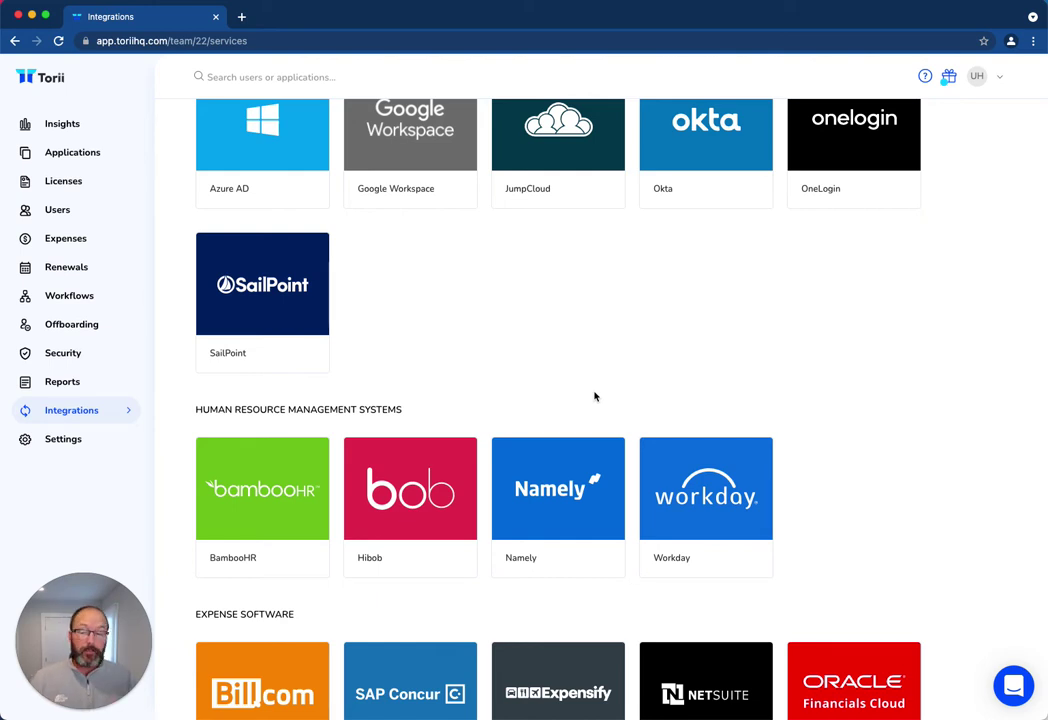
pyautogui.scroll(-3, 648, 388)
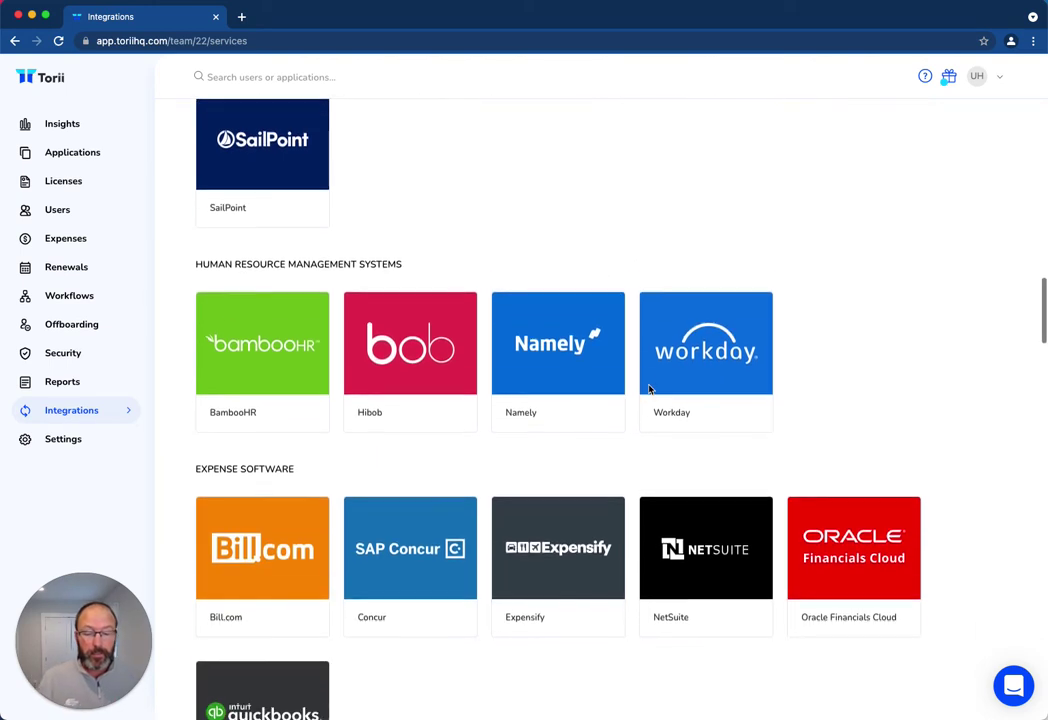
pyautogui.scroll(-2, 649, 390)
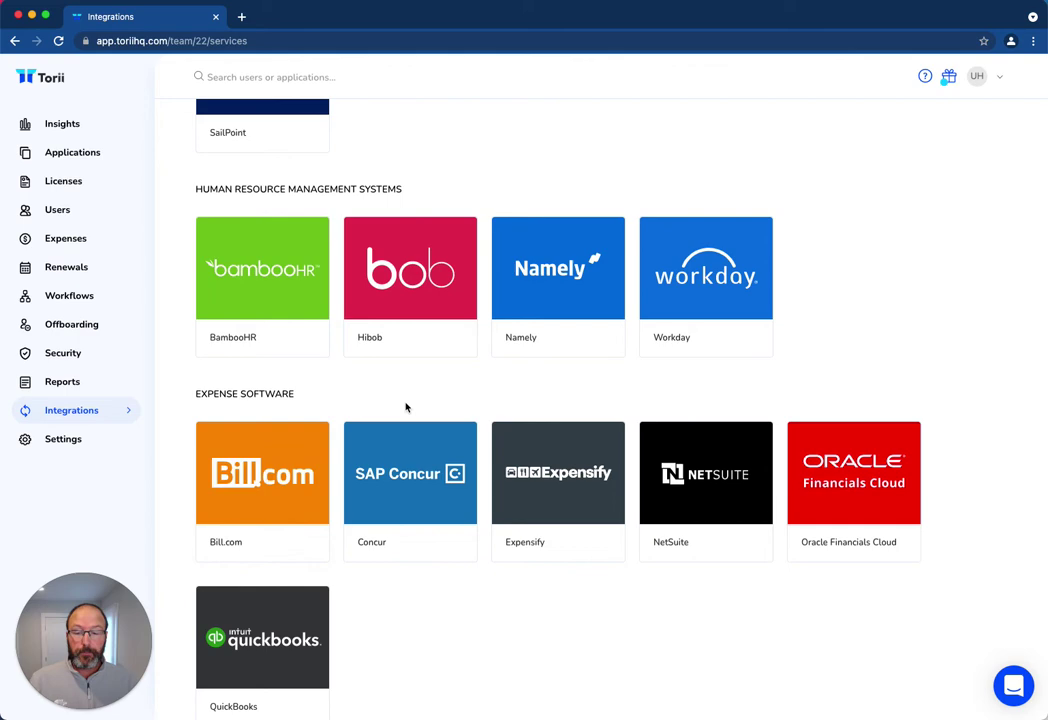
pyautogui.scroll(-3, 439, 426)
pyautogui.scroll(-3, 439, 426)
pyautogui.scroll(-3, 461, 428)
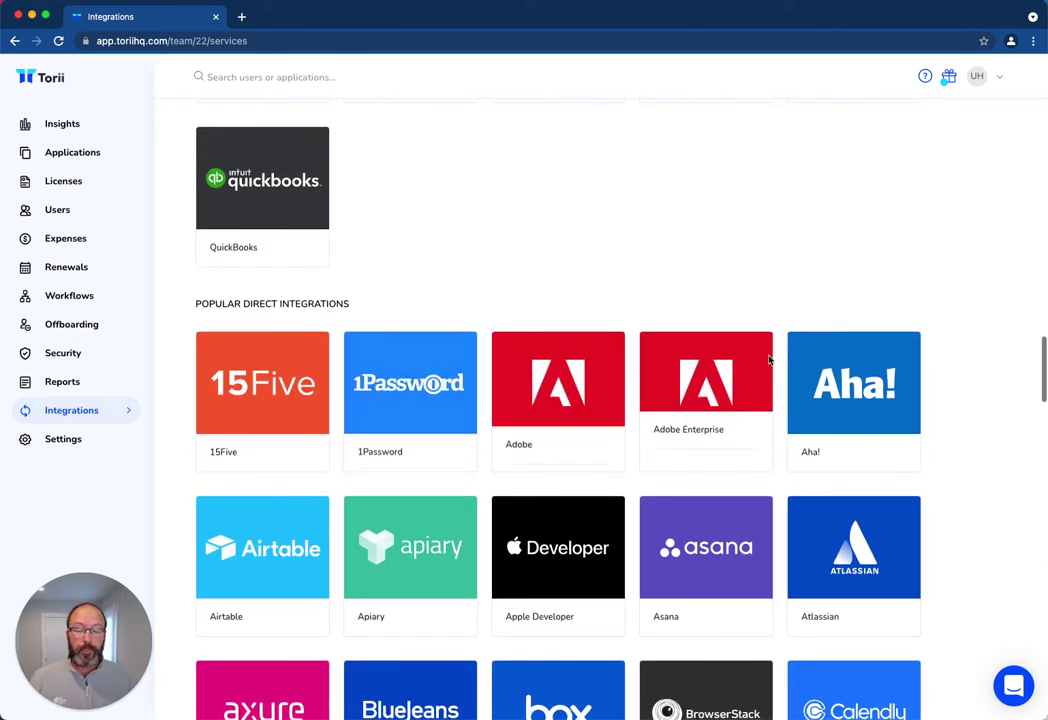
pyautogui.scroll(-2, 907, 466)
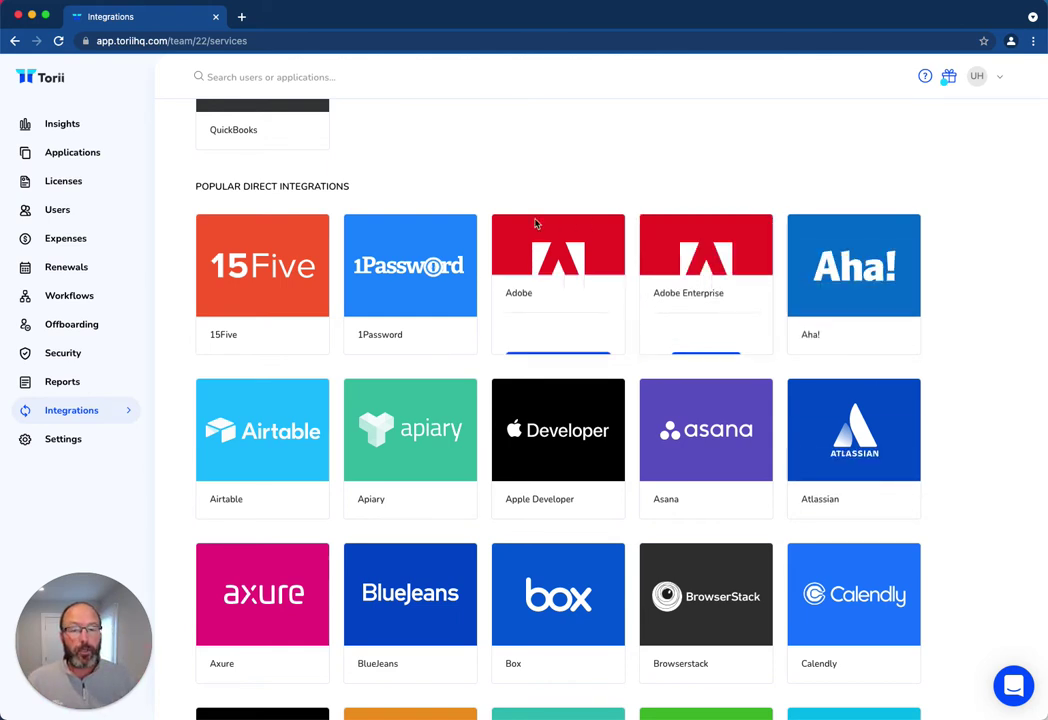
pyautogui.scroll(10, 480, 222)
pyautogui.scroll(3, 480, 222)
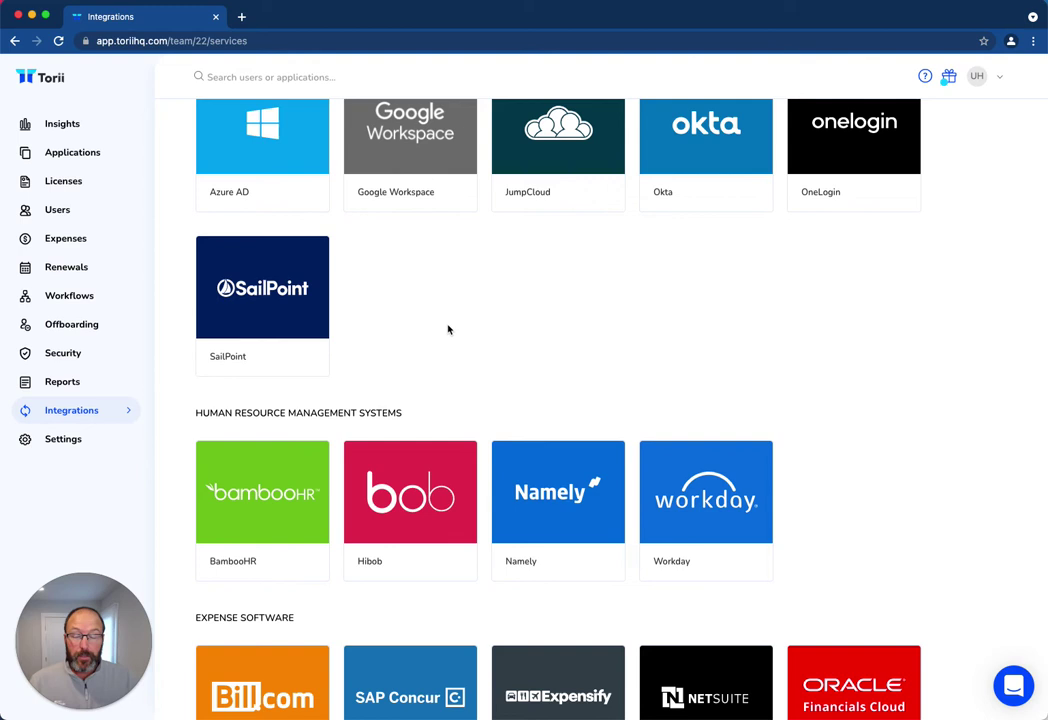
# Step: Open the Applications list and search 'mailch' to surface Mailchimp
pyautogui.click(72, 152)
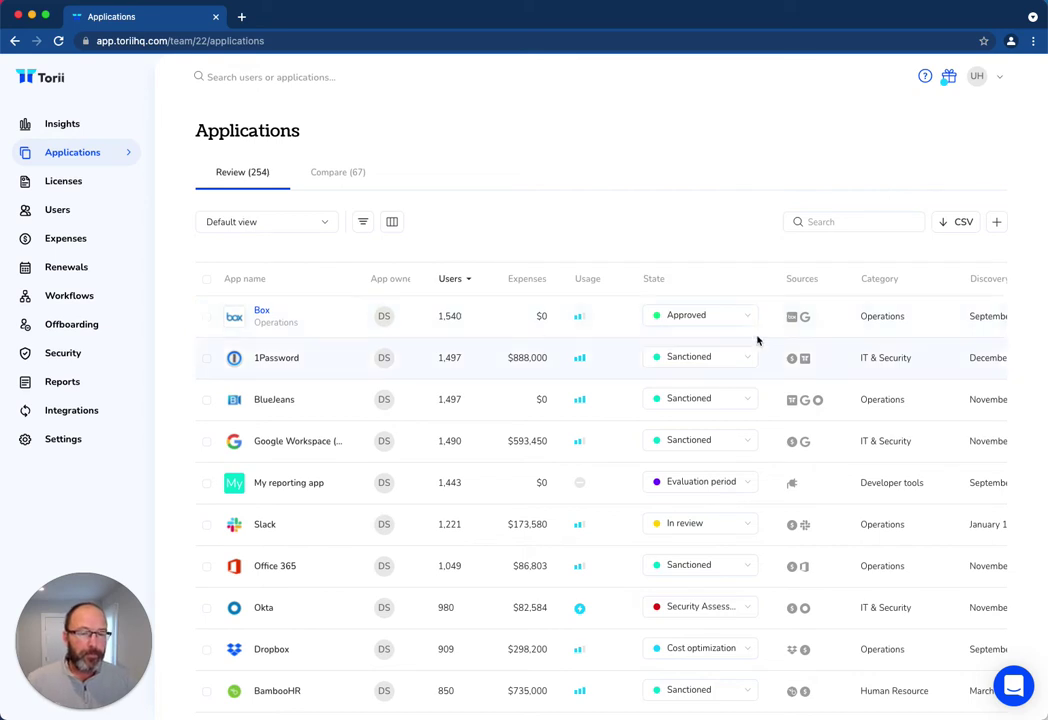
pyautogui.hscroll(3, 811, 388)
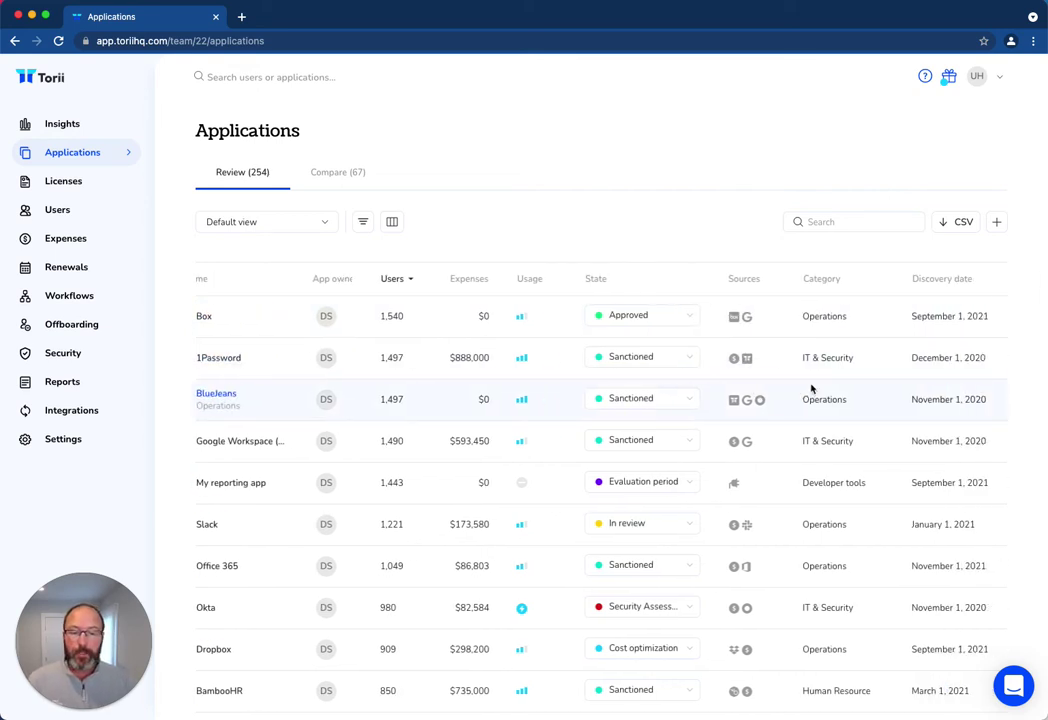
pyautogui.hscroll(-3, 811, 388)
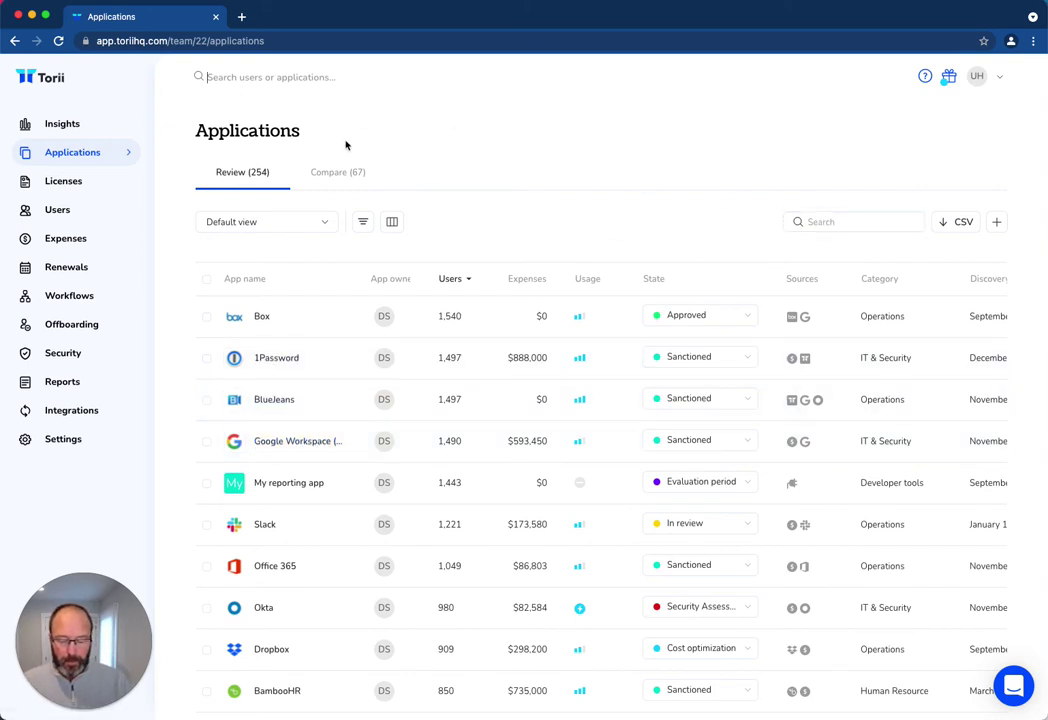
pyautogui.write('mail')
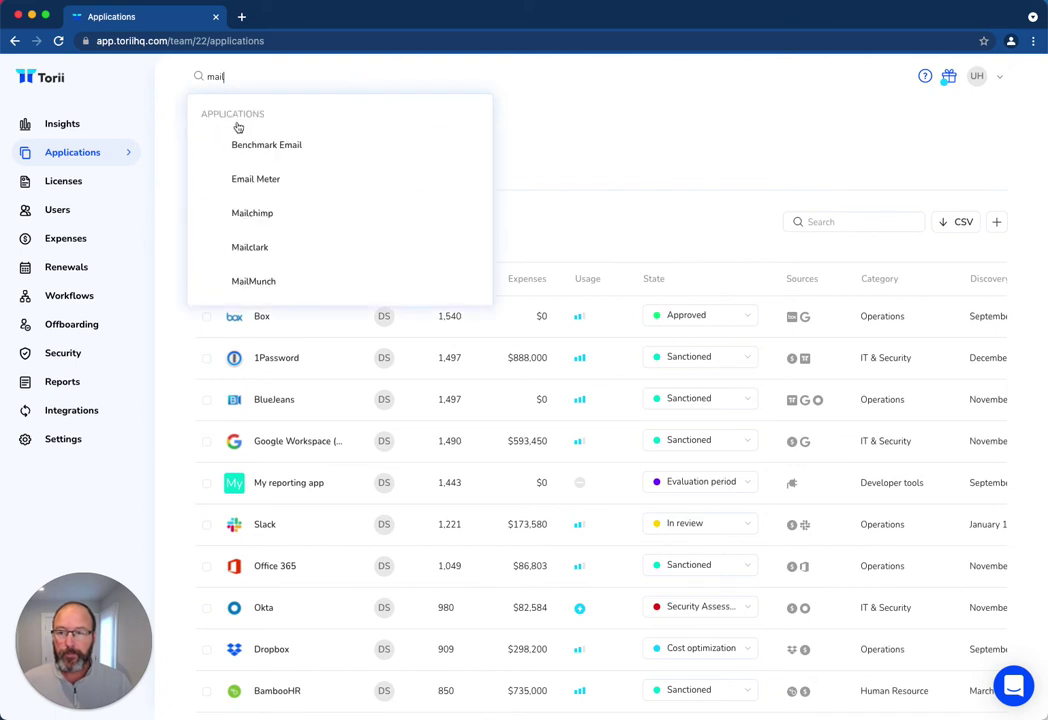
pyautogui.write('ch')
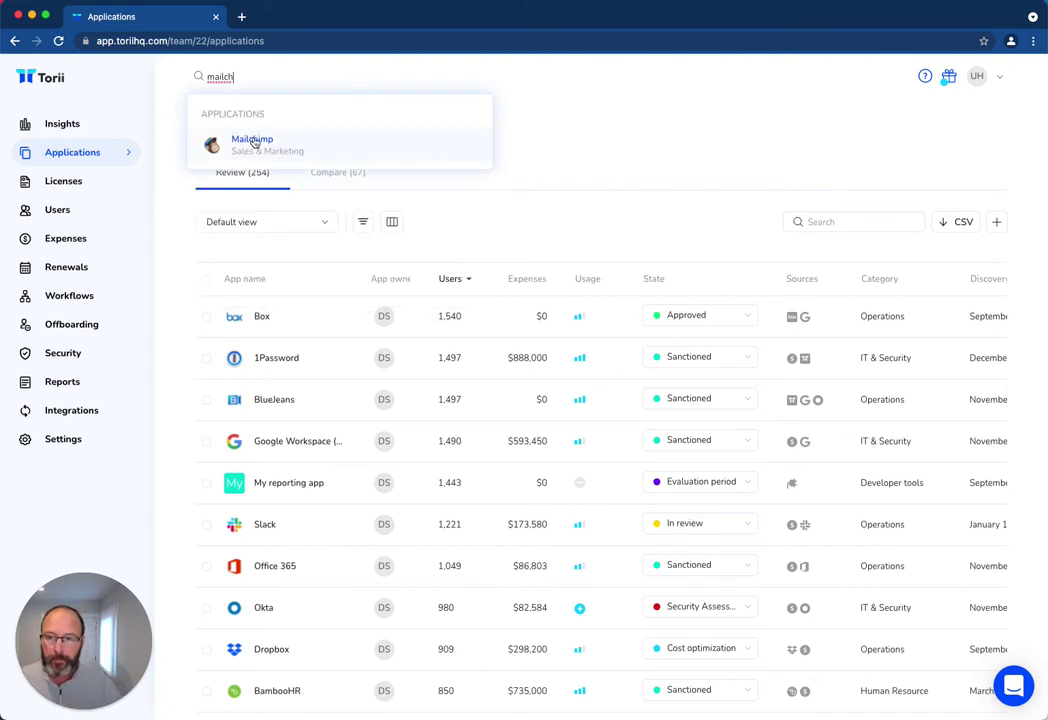
pyautogui.click(240, 140)
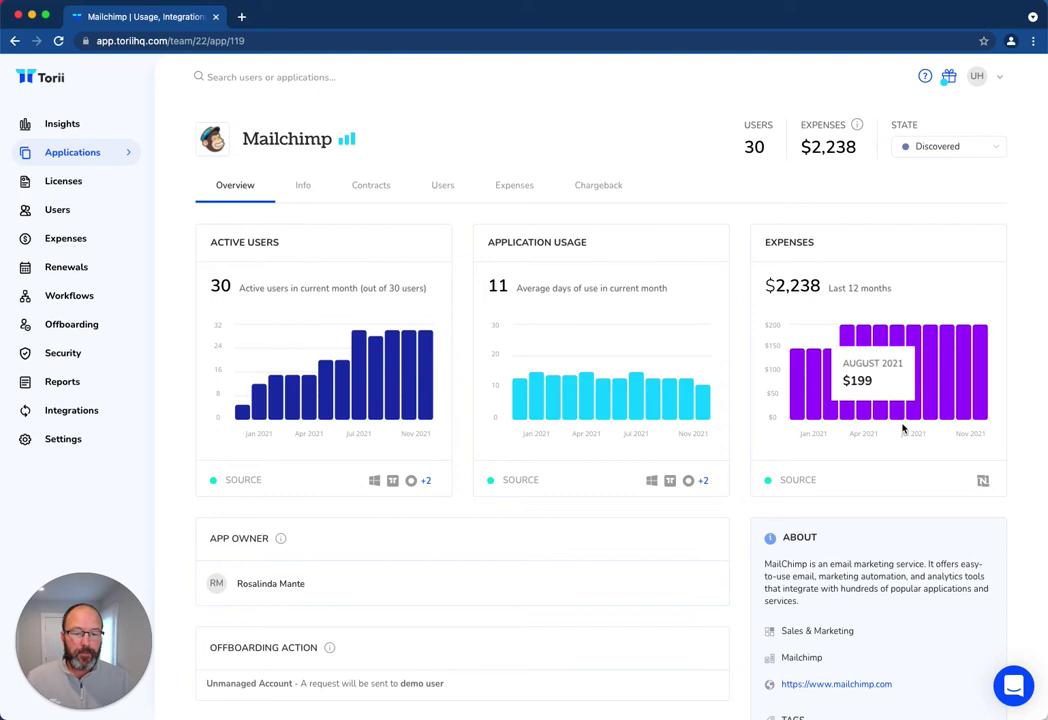
pyautogui.scroll(-5, 900, 430)
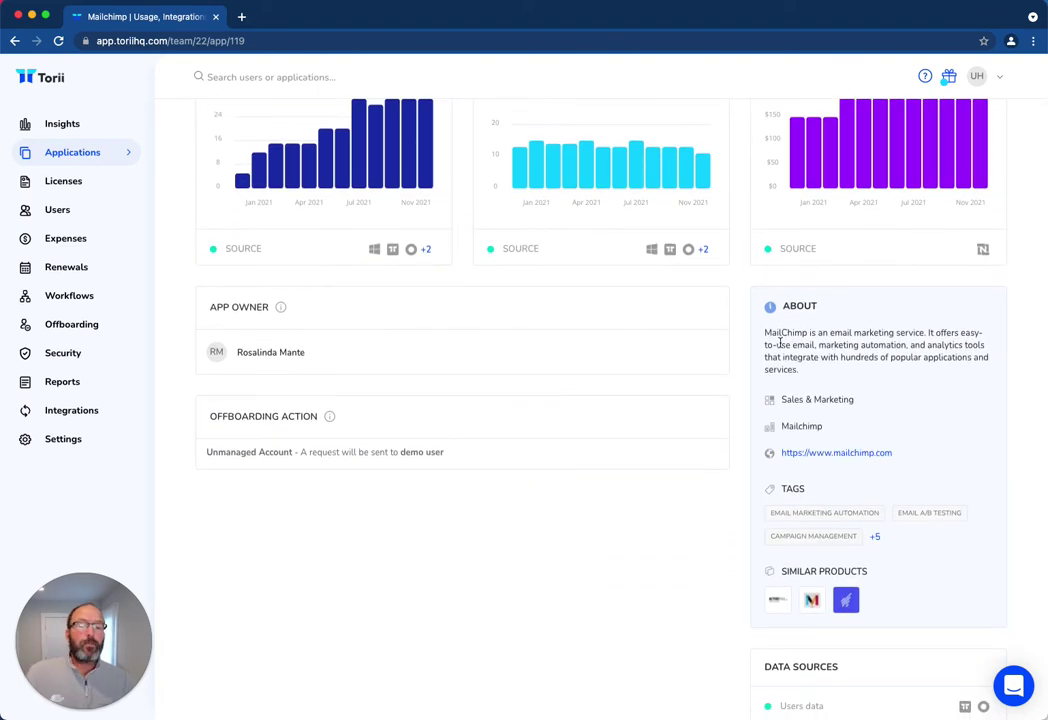
pyautogui.scroll(5, 777, 393)
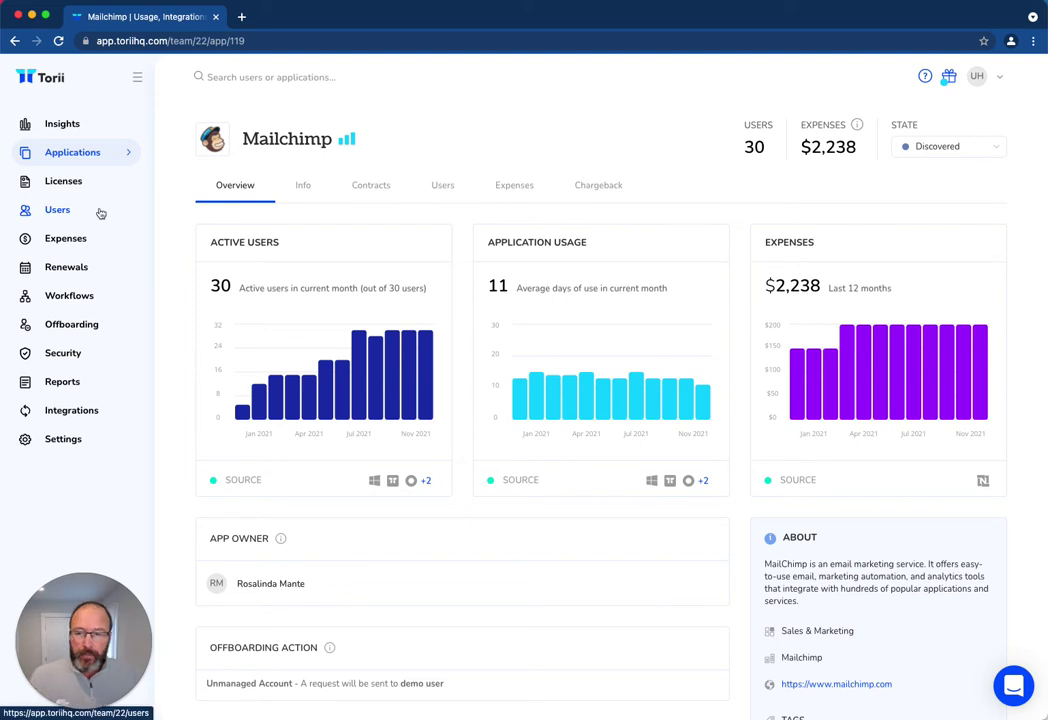
# Step: From the Licenses overview, bring up Zoom's 85 inactive licenses
pyautogui.click(72, 182)
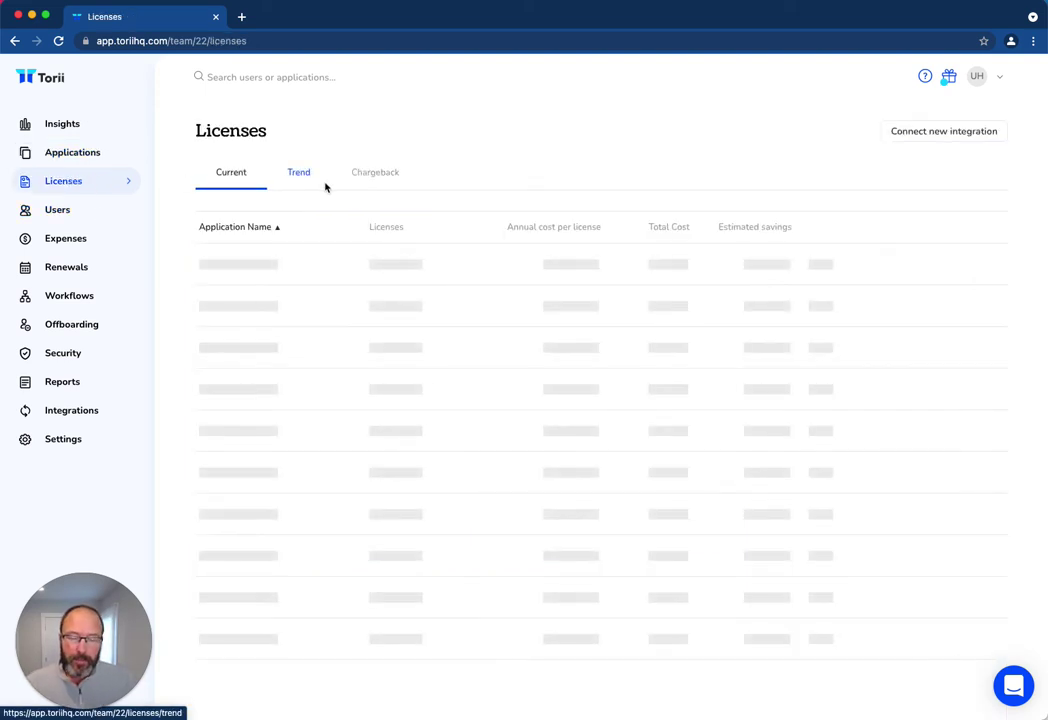
pyautogui.moveTo(442, 354)
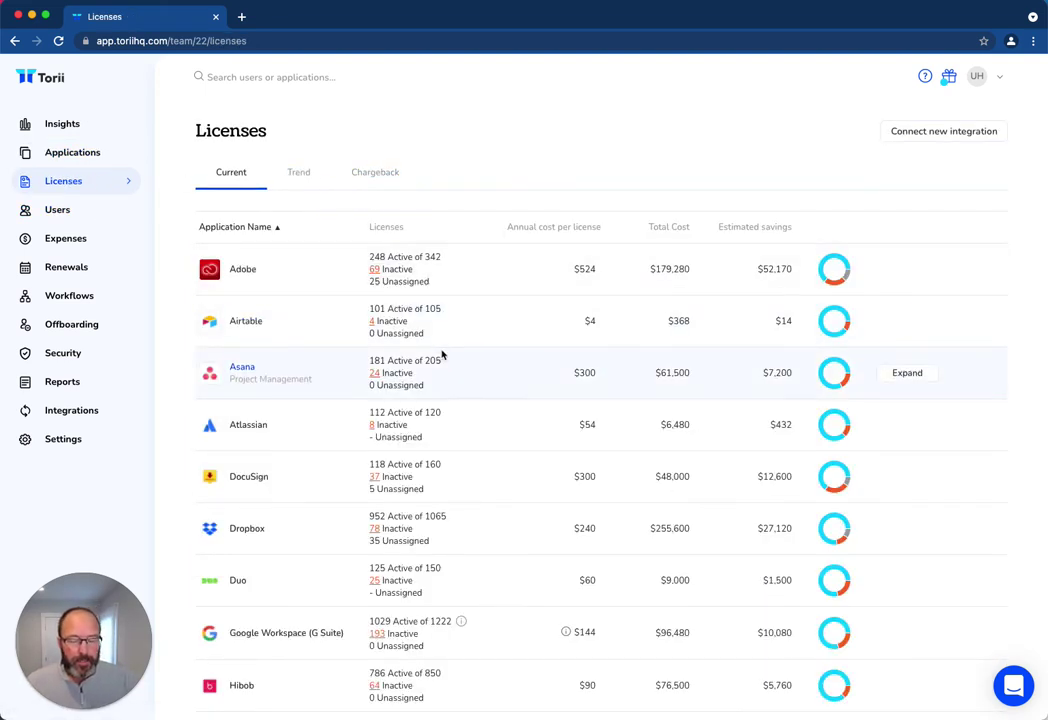
pyautogui.scroll(-3, 449, 374)
pyautogui.scroll(-5, 449, 374)
pyautogui.scroll(-3, 449, 374)
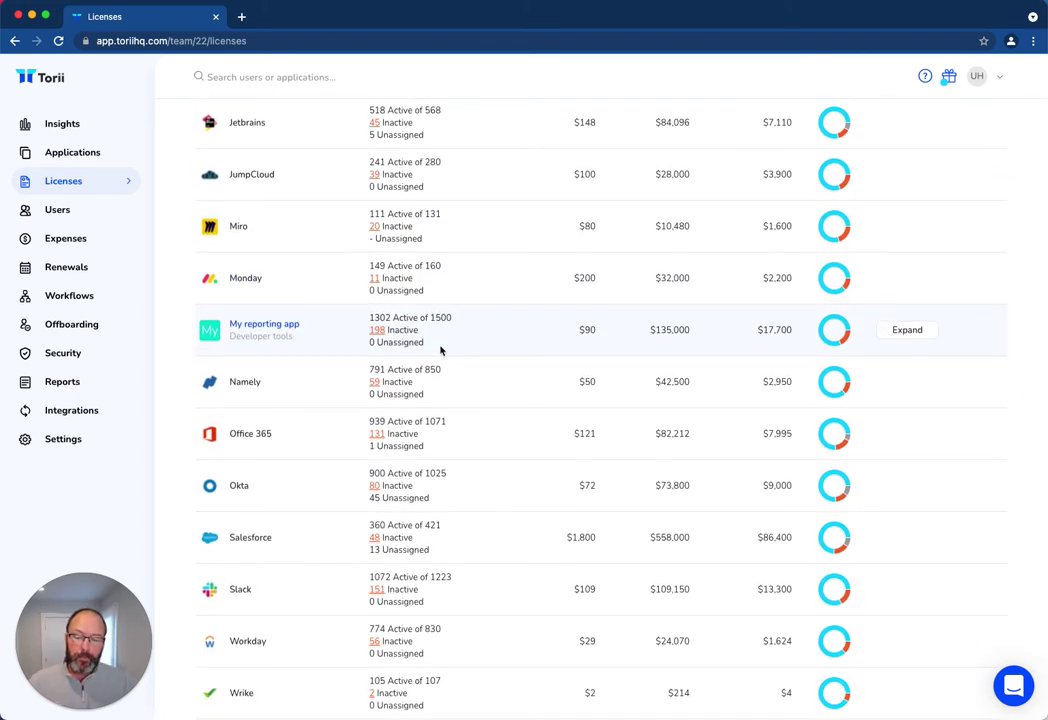
pyautogui.scroll(-1, 458, 415)
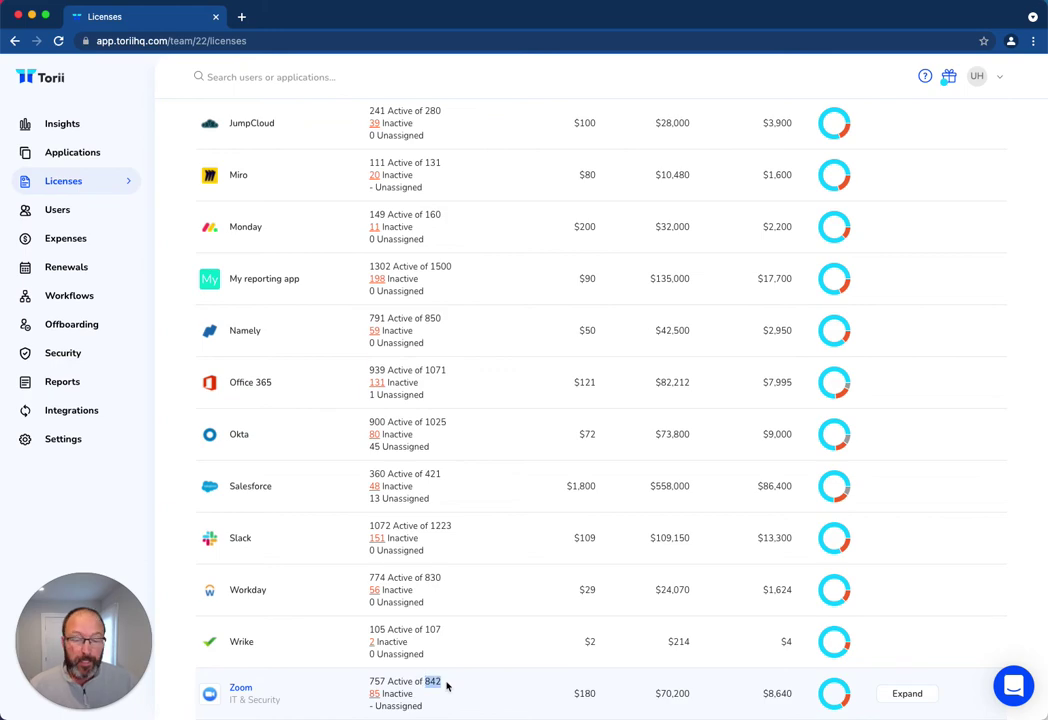
pyautogui.click(375, 694)
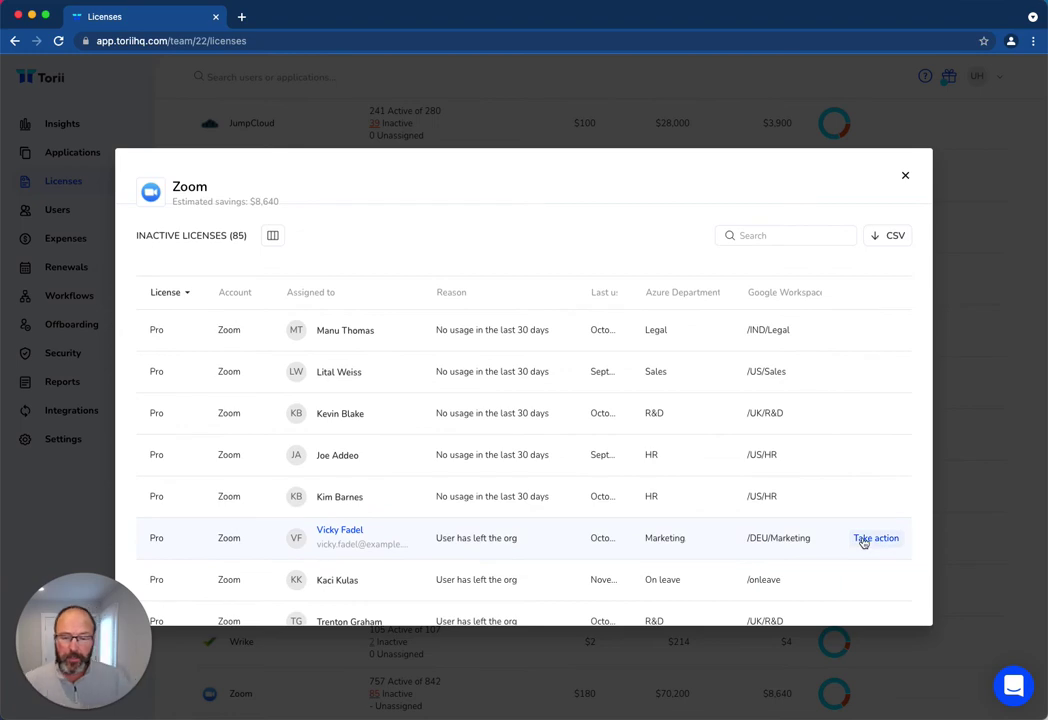
# Step: Preview Change Zoom user type for an inactive Zoom user, then close without acting
pyautogui.click(863, 540)
pyautogui.click(522, 416)
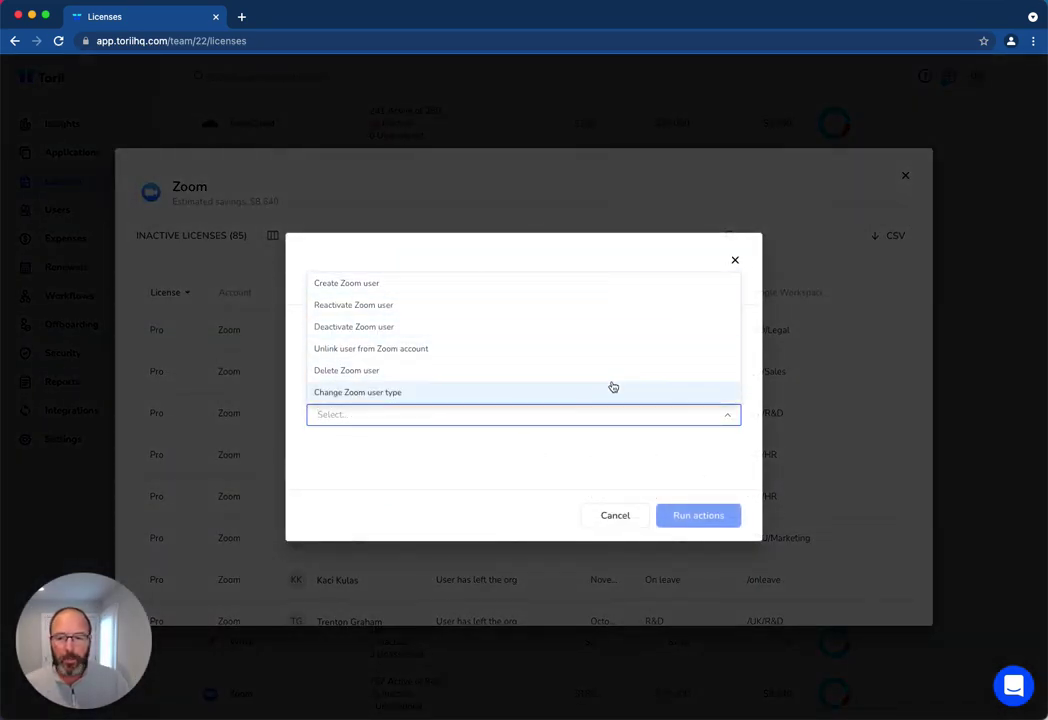
pyautogui.click(557, 400)
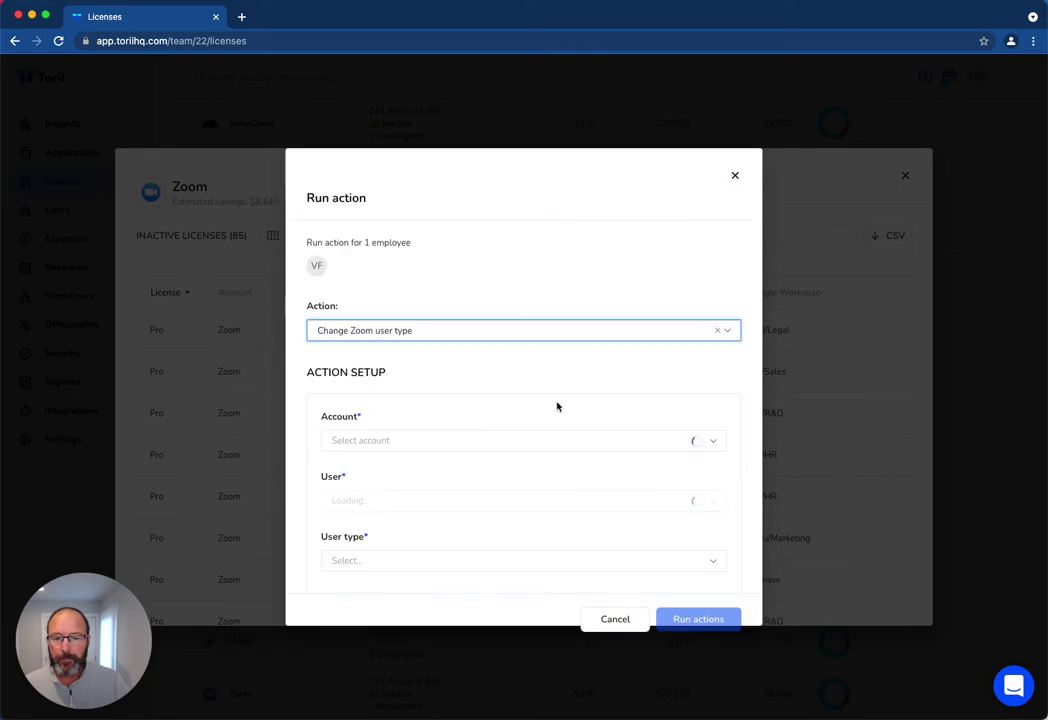
pyautogui.click(734, 178)
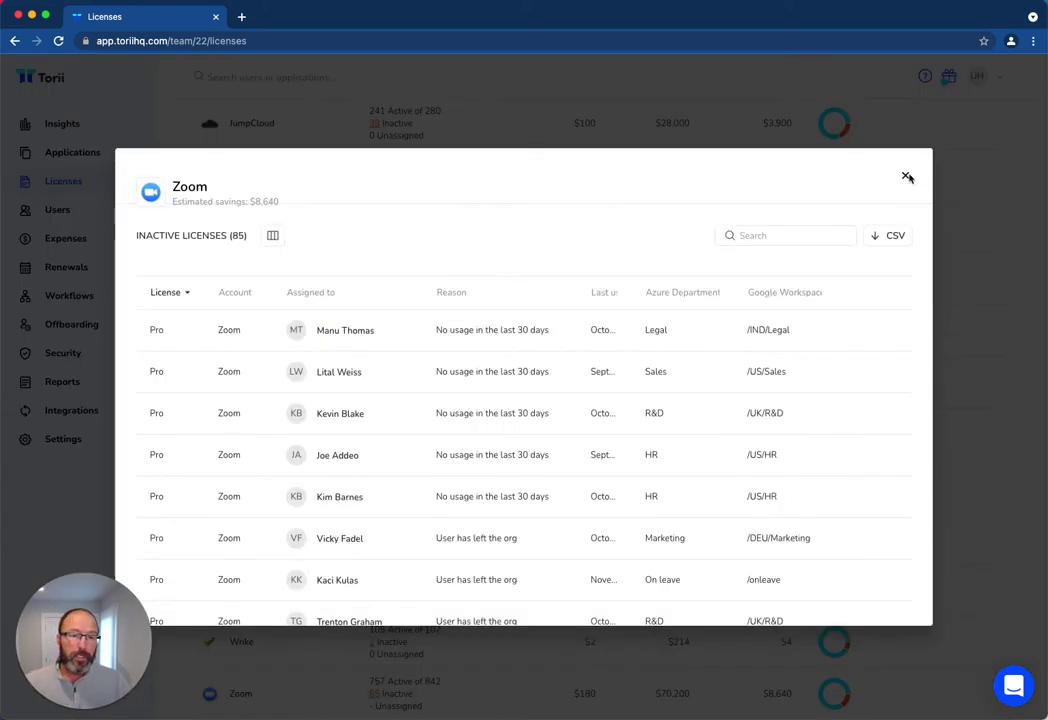
pyautogui.click(905, 176)
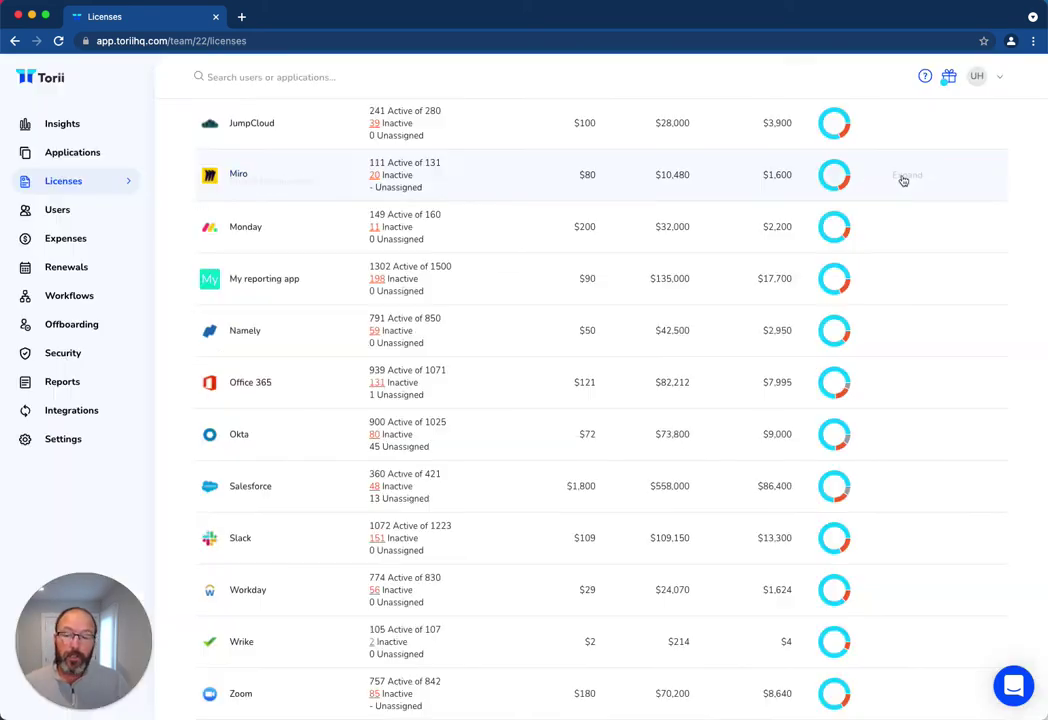
# Step: Open Office 365's 131 inactive licenses and preview one user's available actions
pyautogui.click(376, 384)
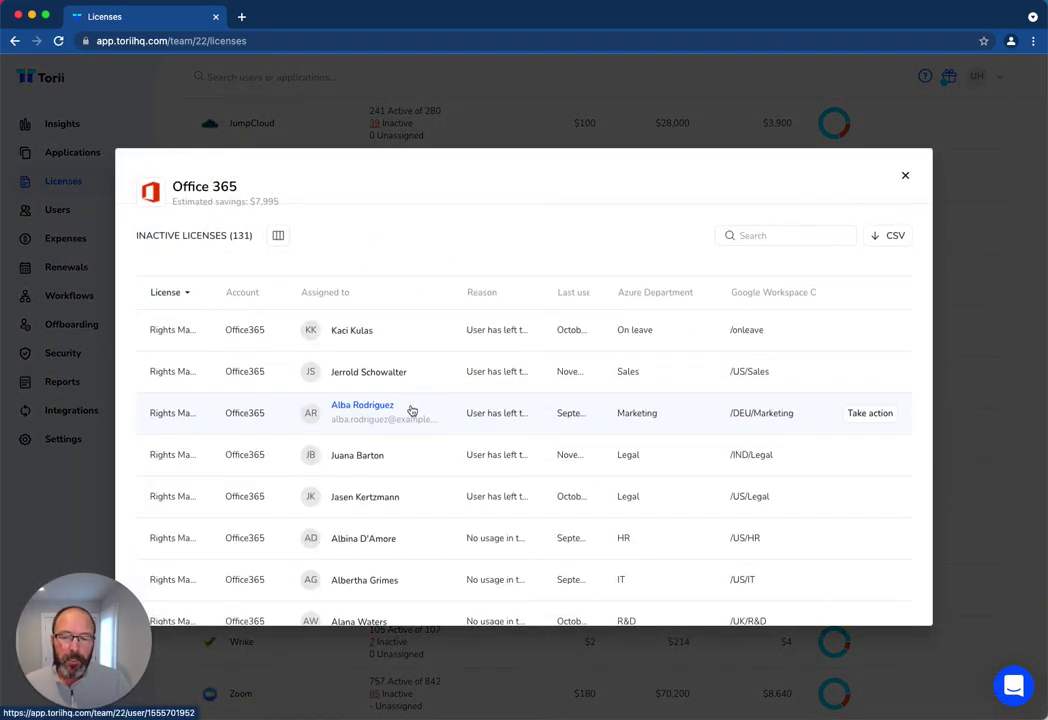
pyautogui.click(852, 416)
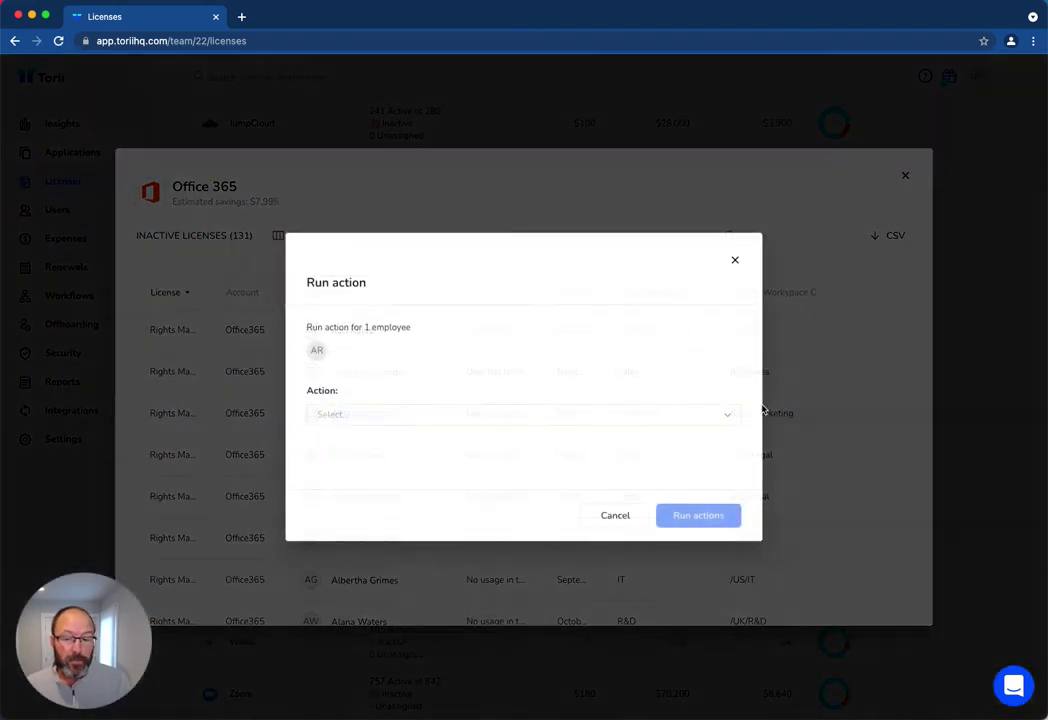
pyautogui.click(451, 414)
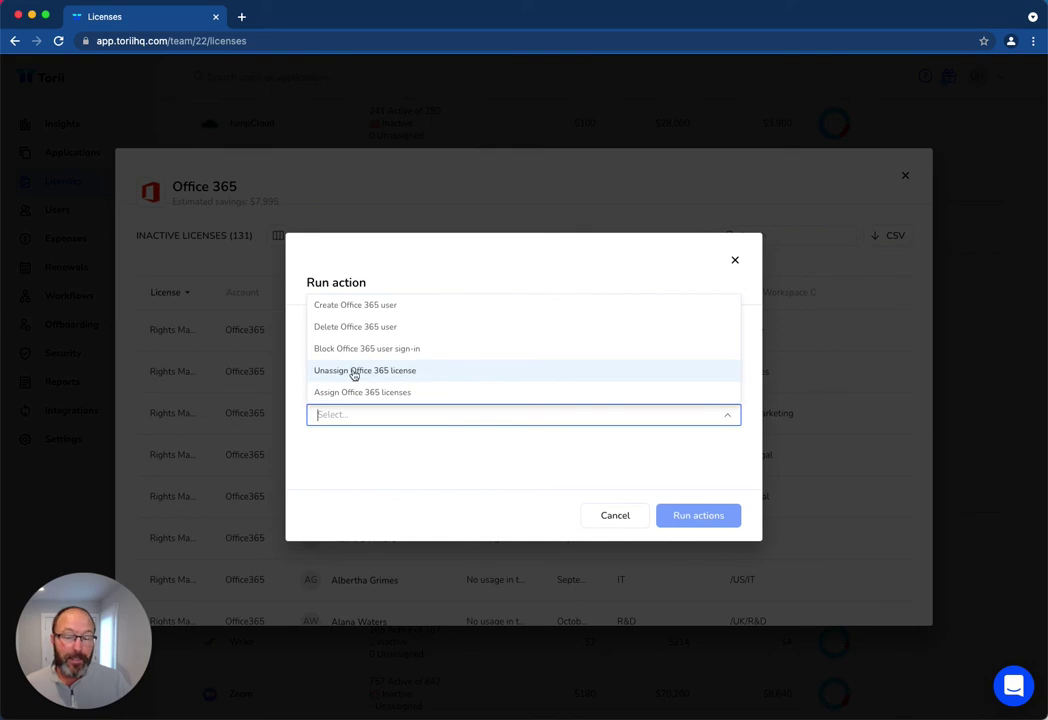
# Step: Dismiss the Office 365 licenses and start a new workflow from the Workflows page
pyautogui.click(735, 262)
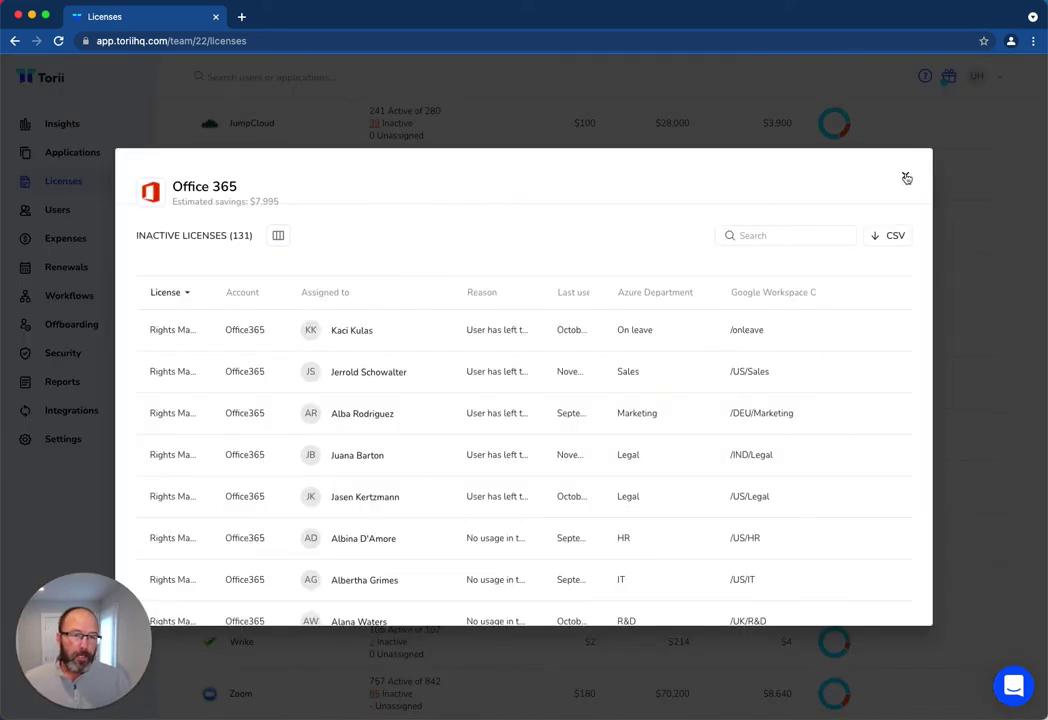
pyautogui.click(906, 178)
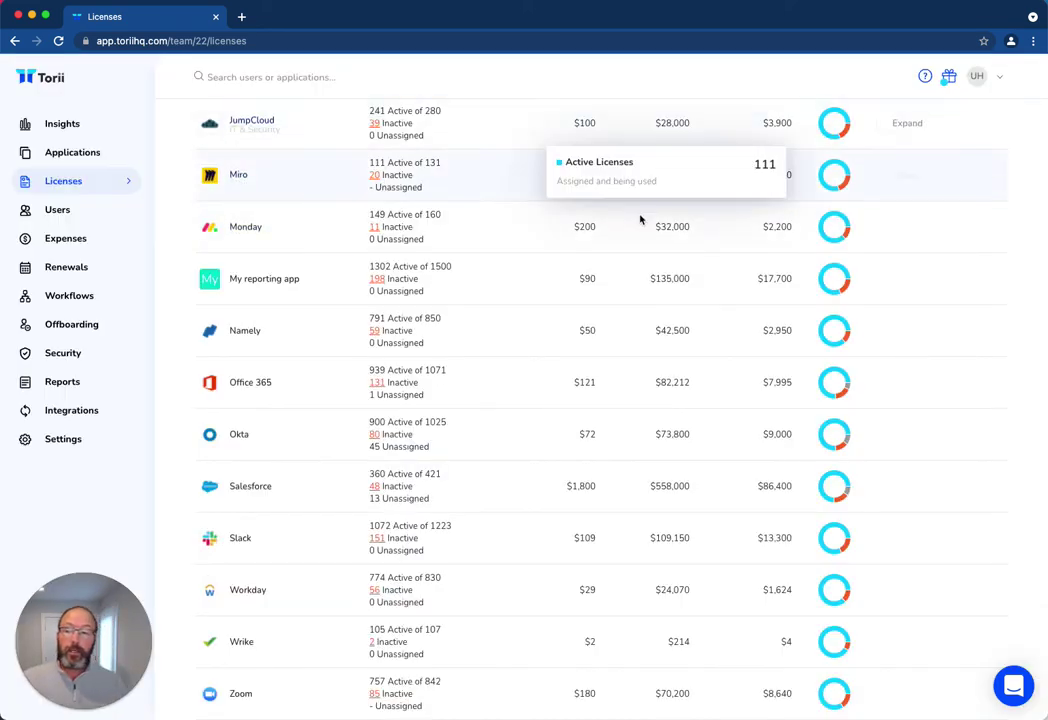
pyautogui.click(70, 297)
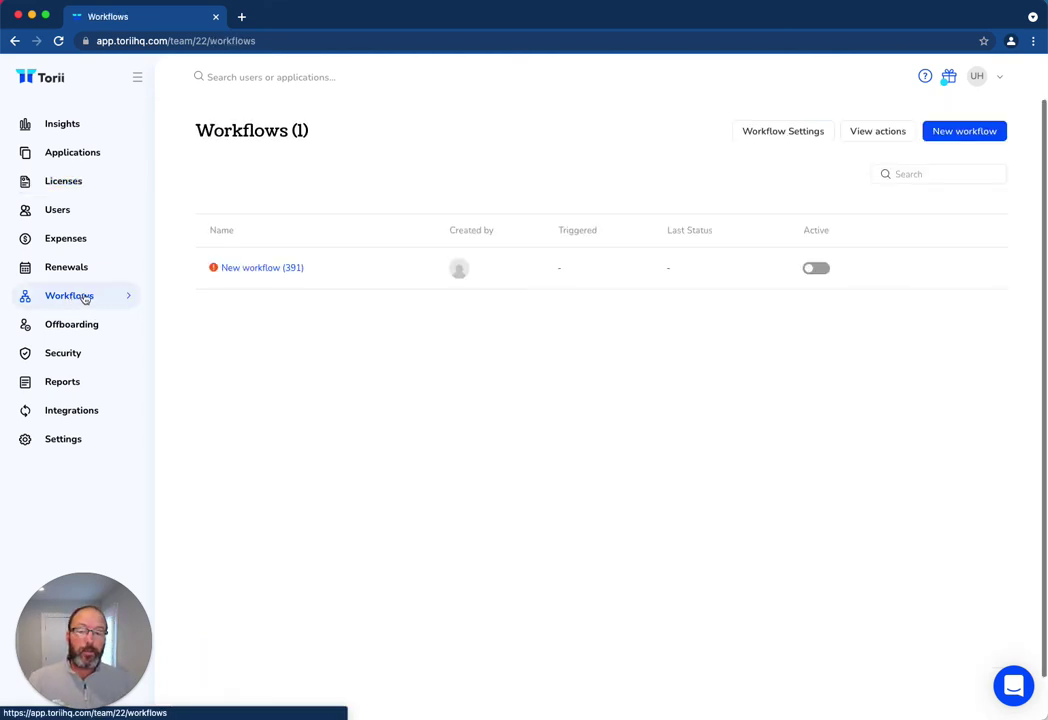
pyautogui.click(896, 170)
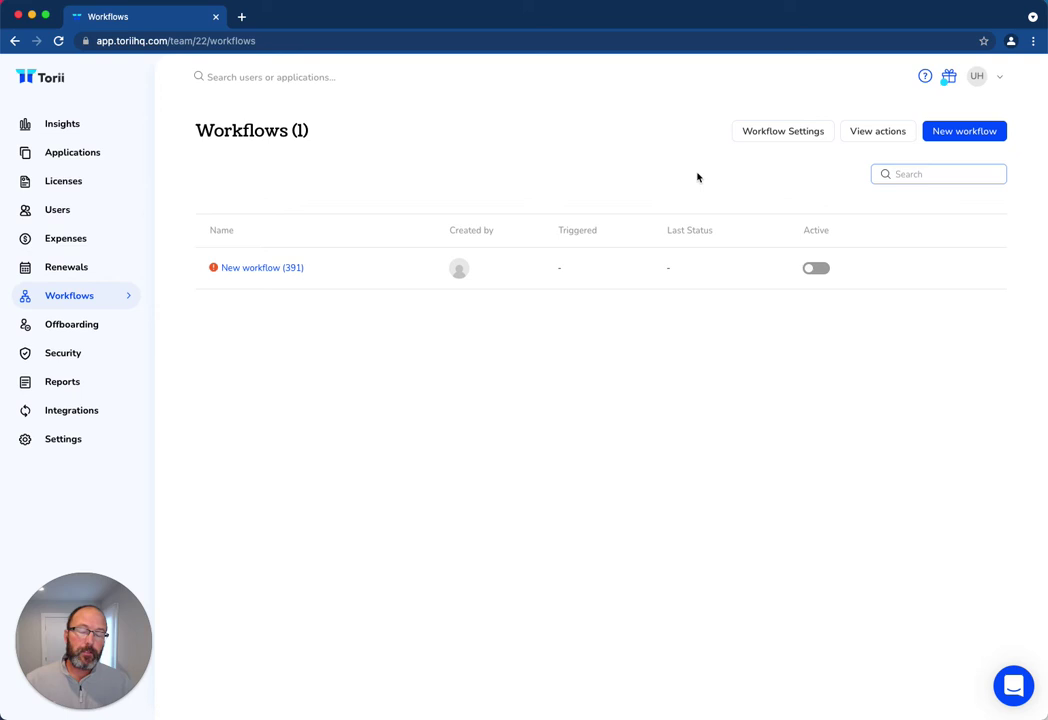
pyautogui.click(958, 139)
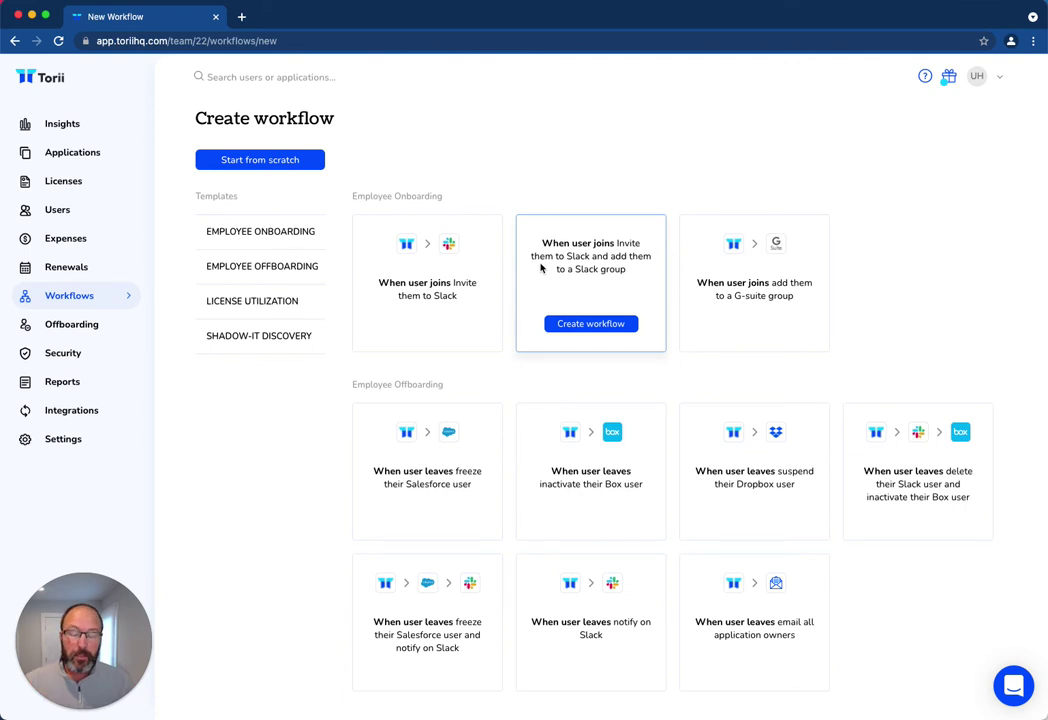
# Step: Start a blank workflow using the License not in use trigger
pyautogui.click(241, 170)
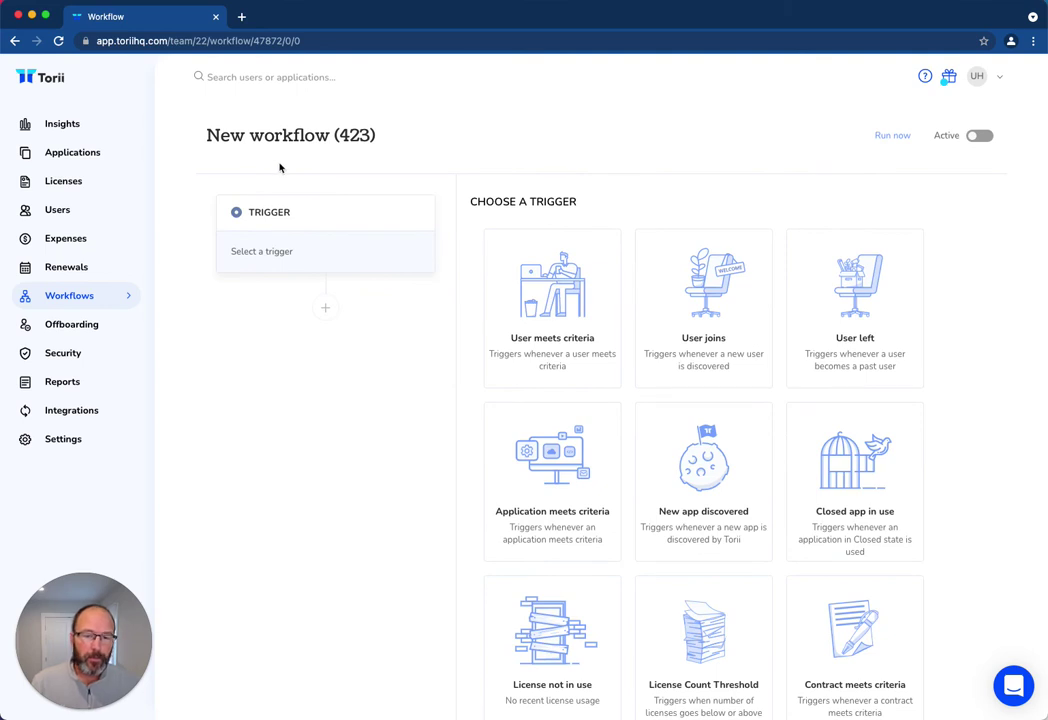
pyautogui.scroll(-3, 616, 386)
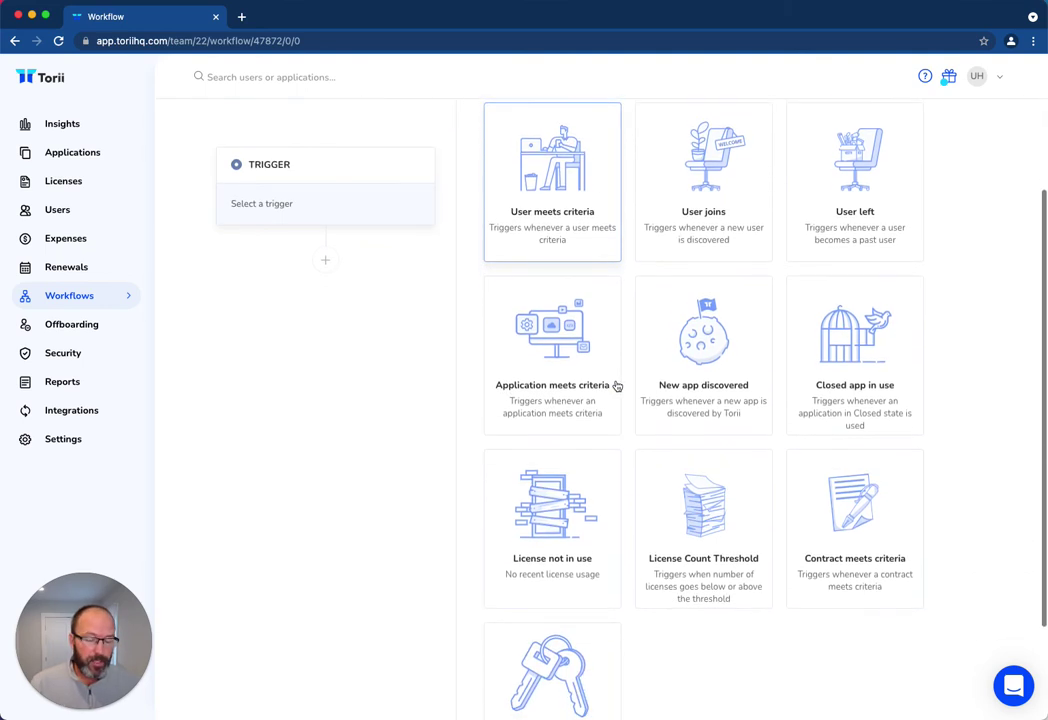
pyautogui.scroll(-1, 614, 388)
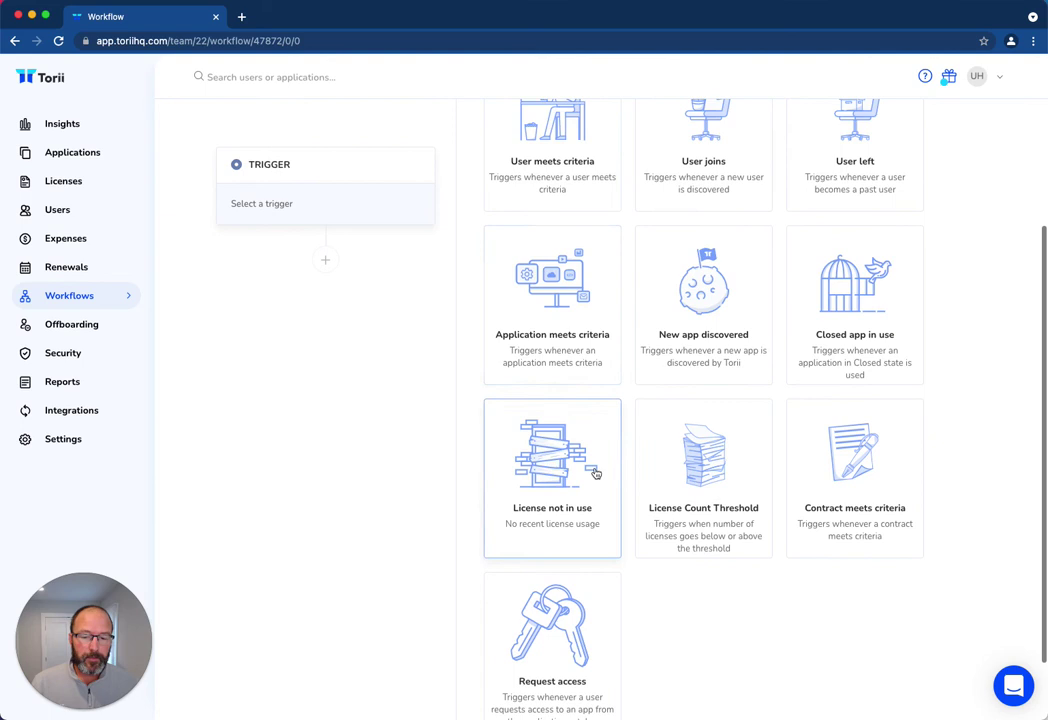
pyautogui.click(573, 472)
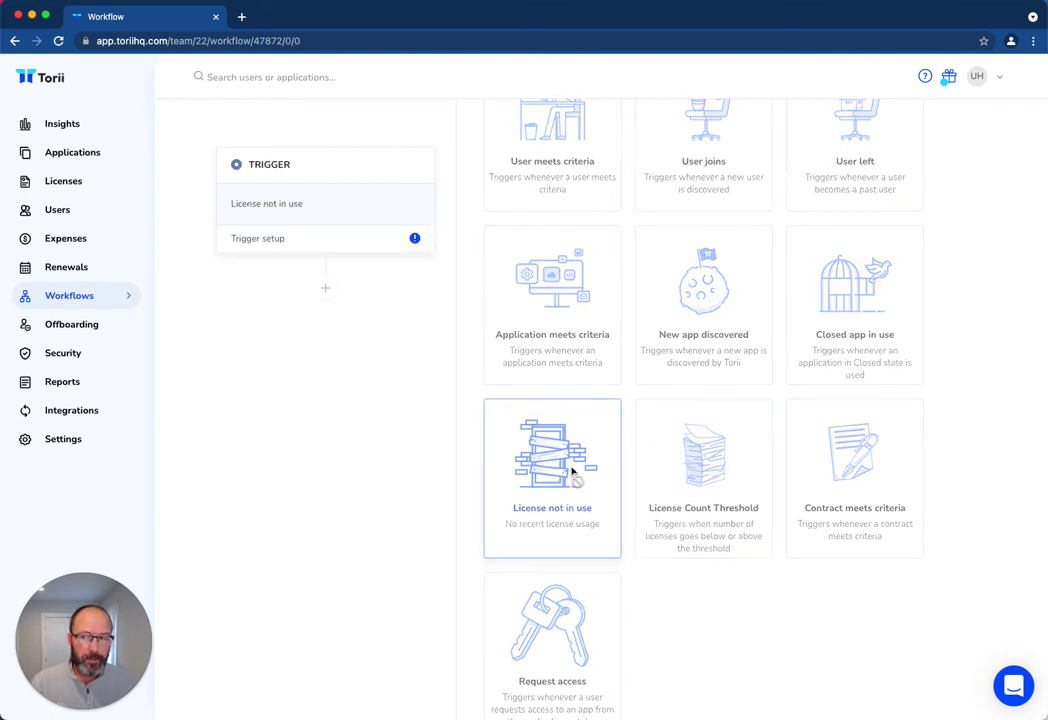
# Step: Set the trigger's inactivity period to 30 and include Zoom Pro licenses
pyautogui.click(332, 246)
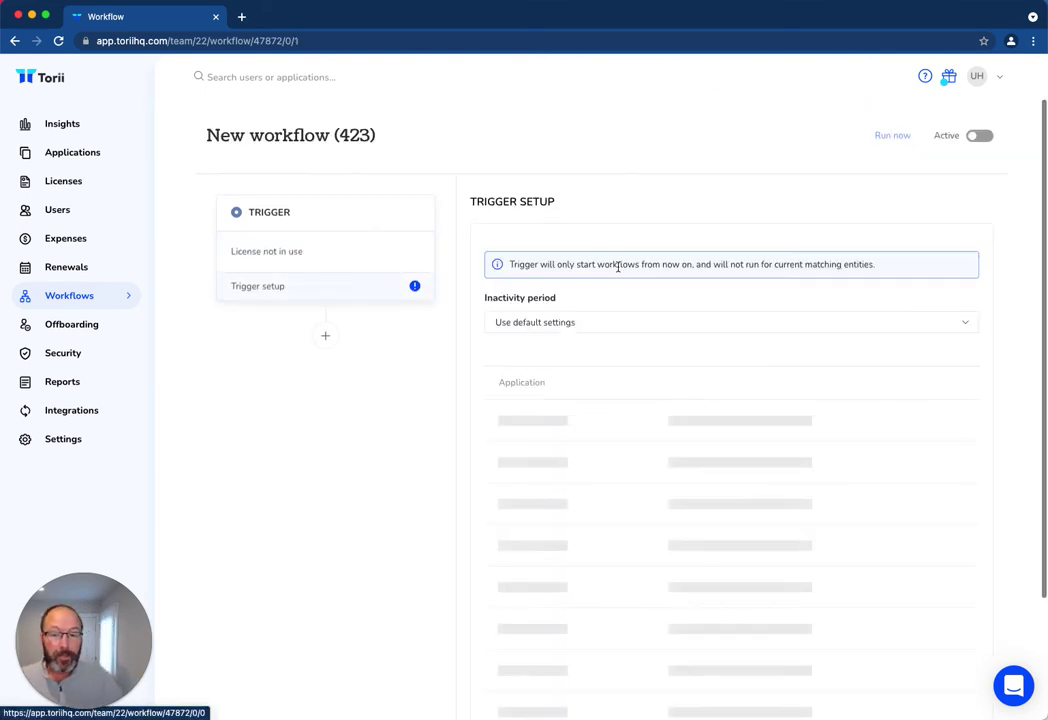
pyautogui.click(589, 320)
pyautogui.click(570, 364)
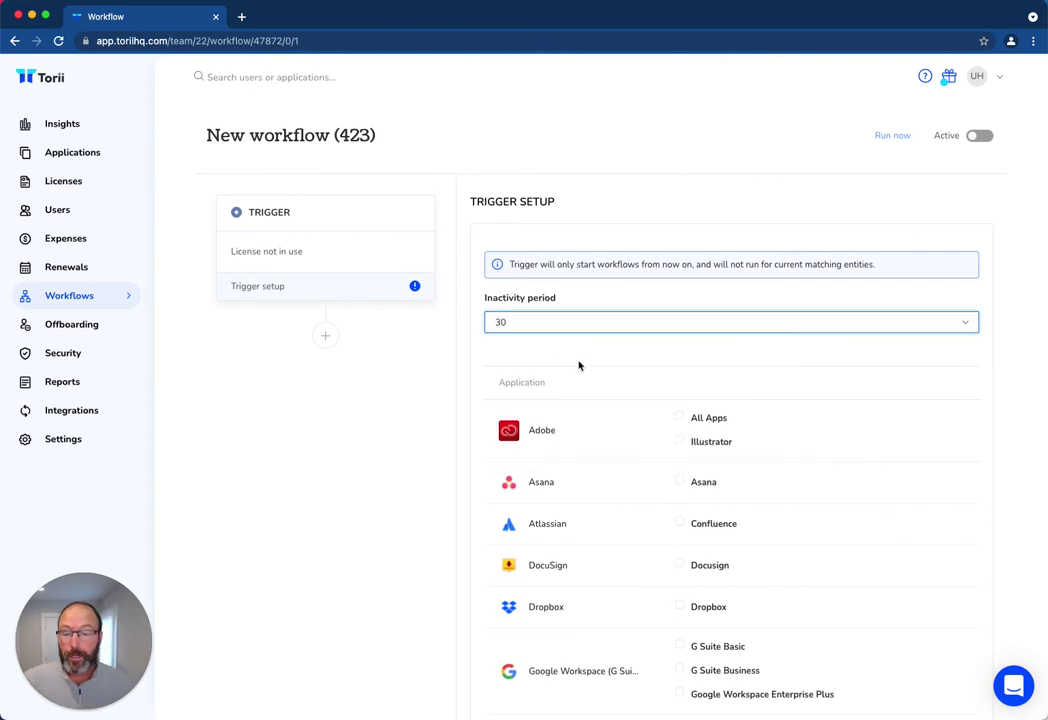
pyautogui.scroll(-3, 594, 388)
pyautogui.scroll(-2, 639, 498)
pyautogui.scroll(-4, 642, 503)
pyautogui.scroll(-3, 641, 515)
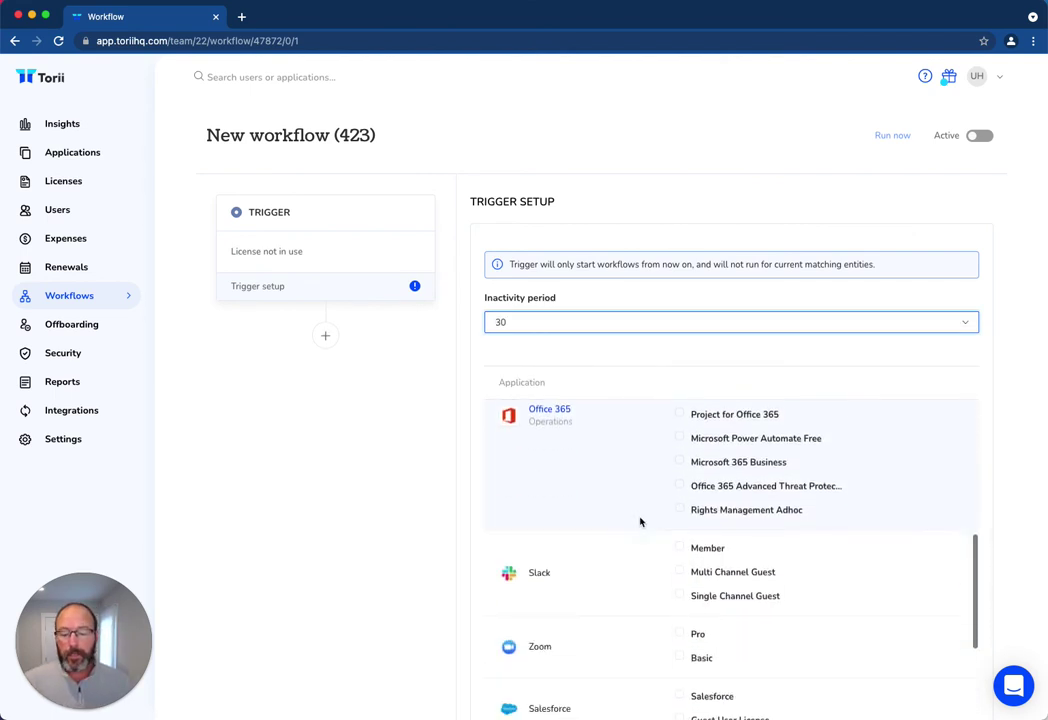
pyautogui.scroll(-5, 642, 520)
pyautogui.scroll(2, 680, 480)
pyautogui.click(680, 465)
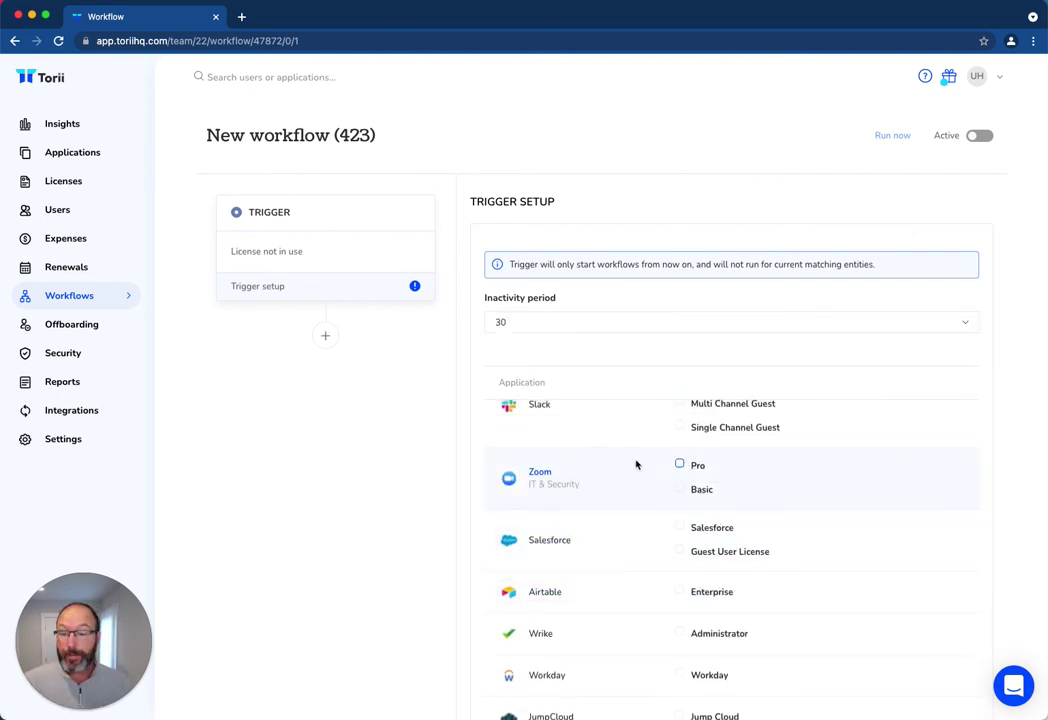
# Step: Add a first action, found by searching 'zo', changing the Zoom user type to Basic
pyautogui.click(326, 336)
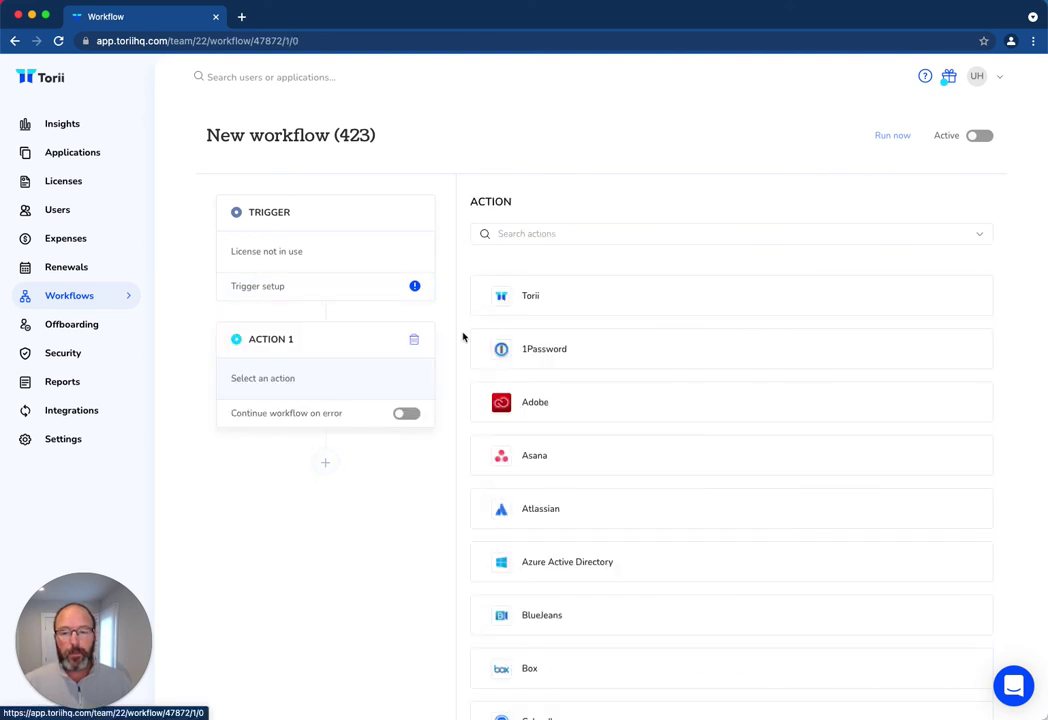
pyautogui.click(543, 234)
pyautogui.write('zoom')
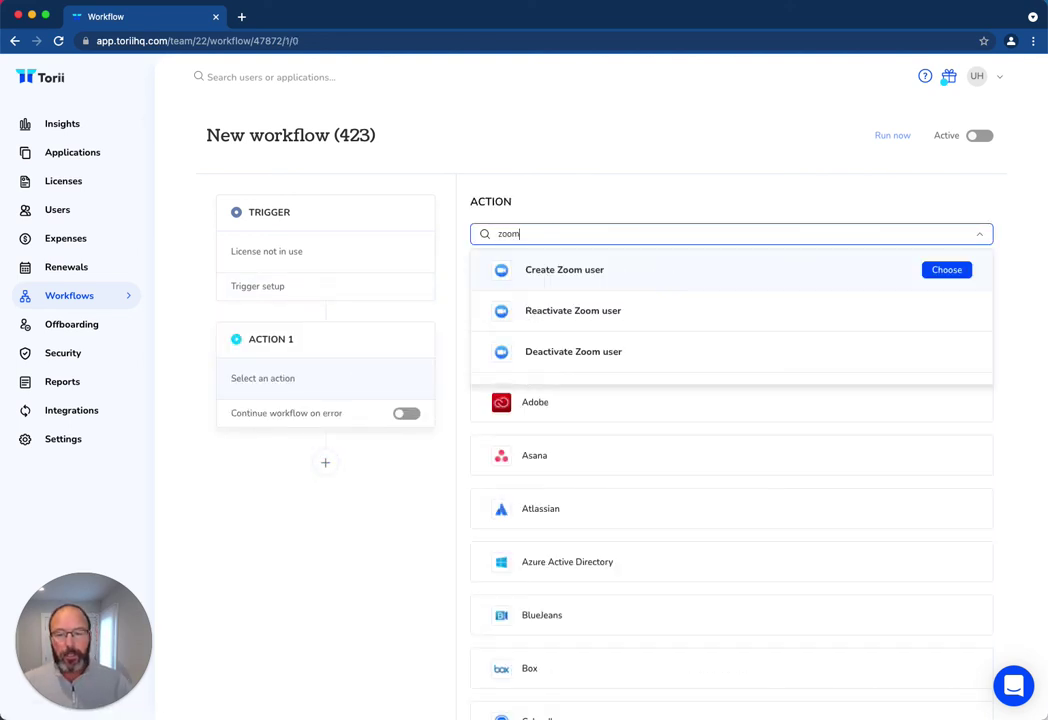
pyautogui.scroll(-3, 700, 350)
pyautogui.click(946, 364)
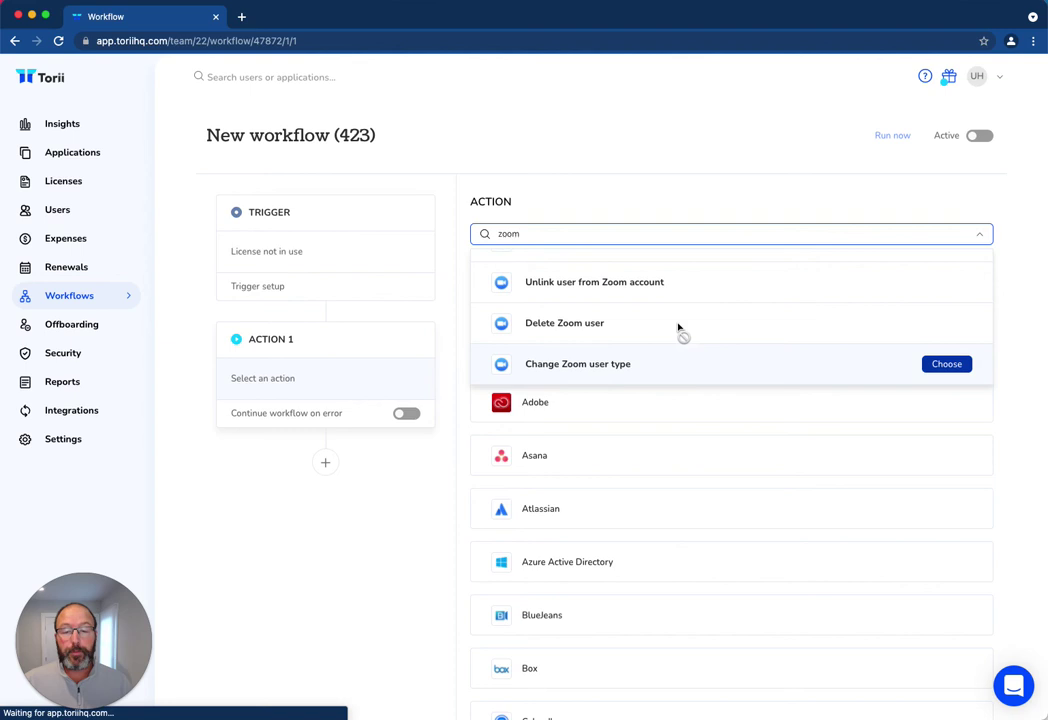
pyautogui.click(626, 428)
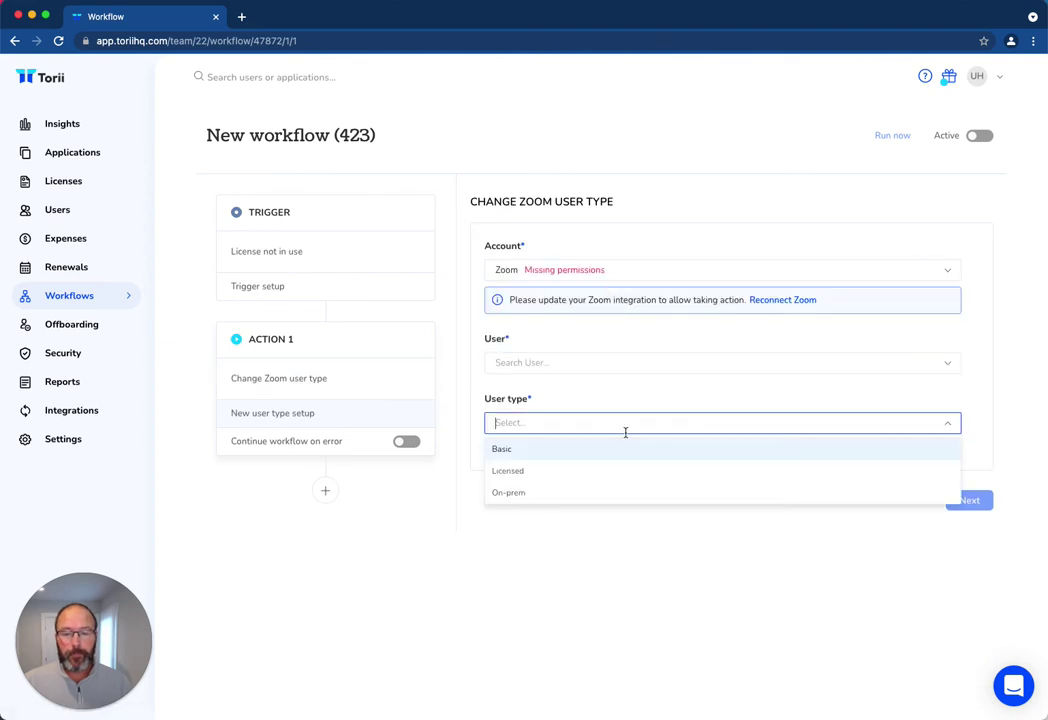
pyautogui.click(608, 450)
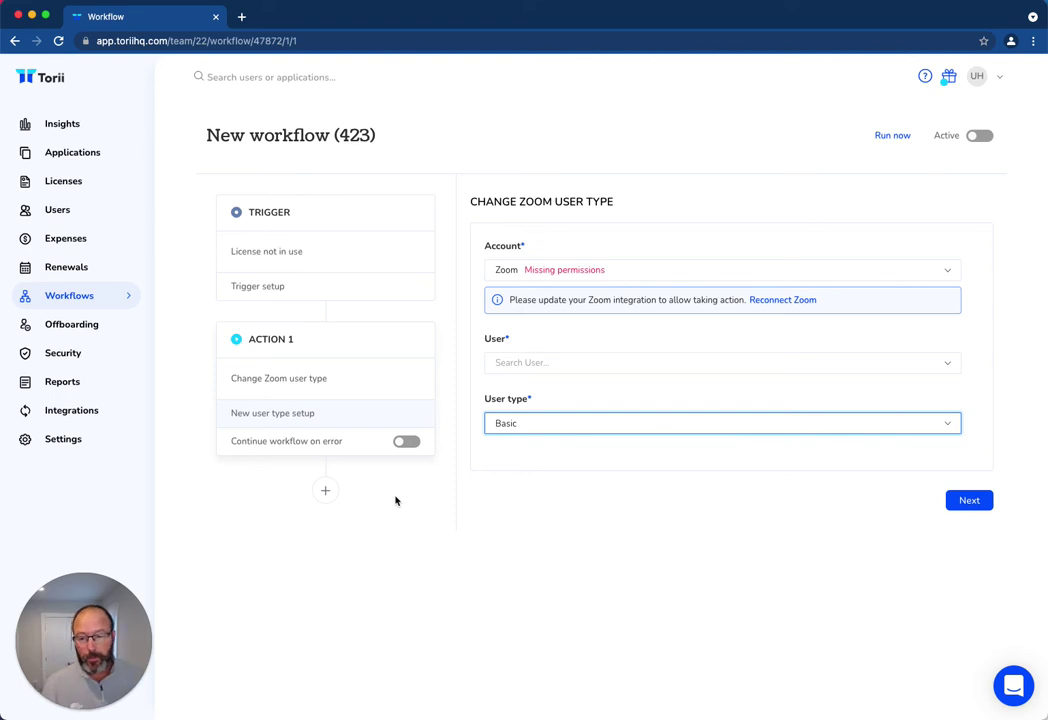
pyautogui.click(345, 480)
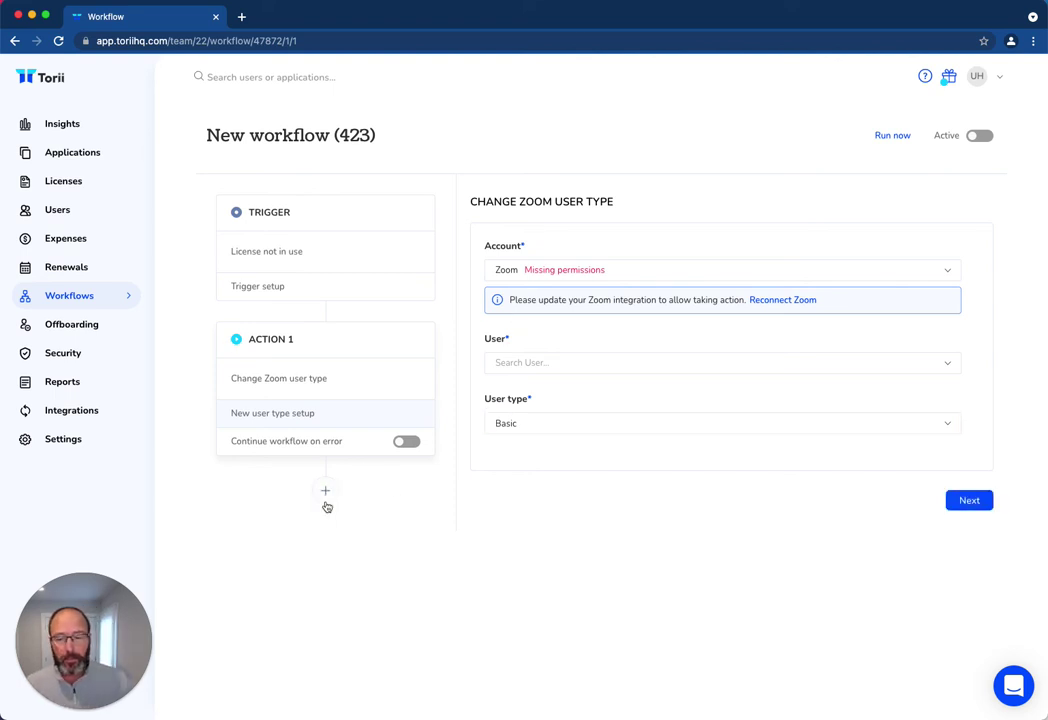
pyautogui.click(326, 494)
# Step: Add a Torii Request approval action and move it ahead of the Zoom change
pyautogui.click(568, 308)
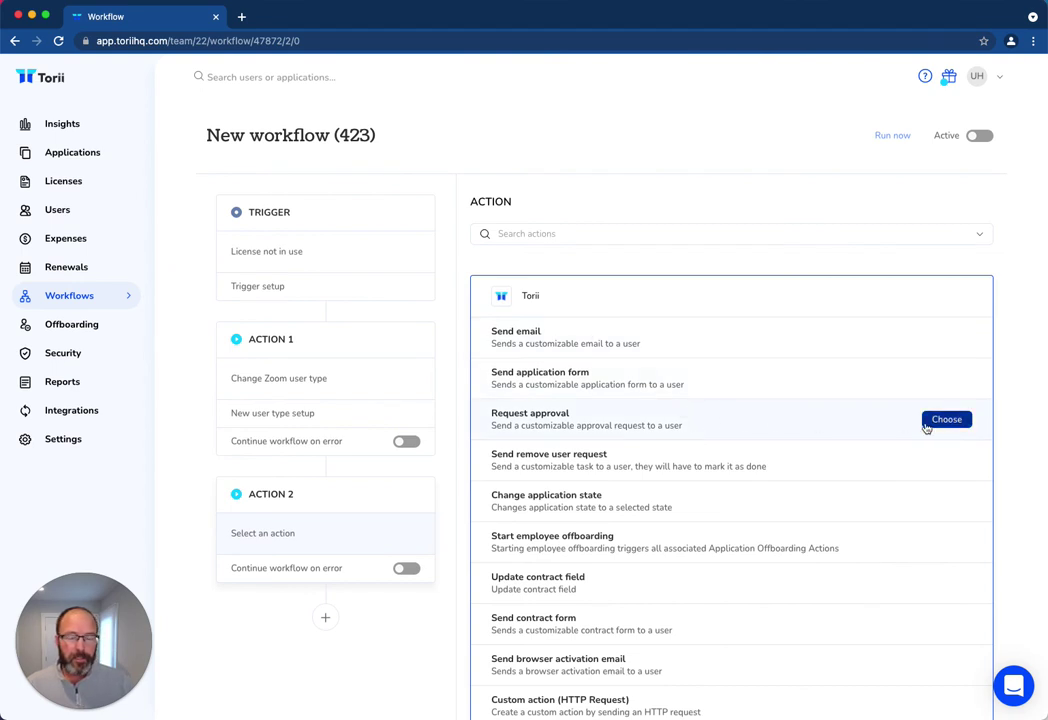
pyautogui.click(935, 421)
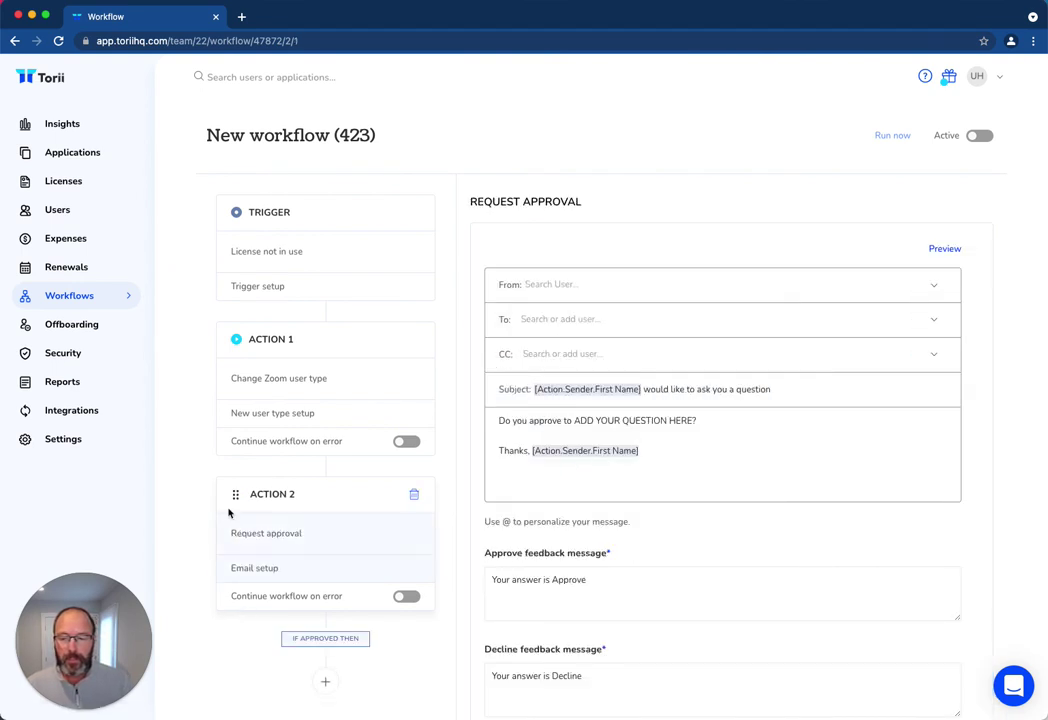
pyautogui.moveTo(237, 494); pyautogui.dragTo(233, 340)
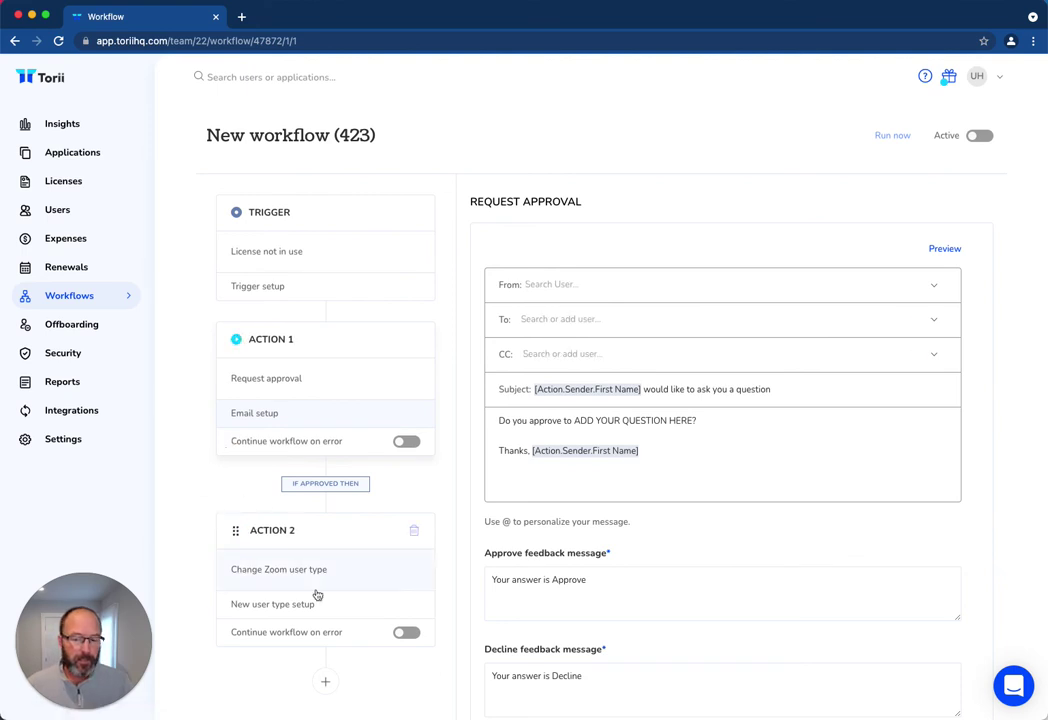
pyautogui.scroll(-3, 307, 610)
# Step: Add a Send Slack Notification action via 'slack n' search, then return to Workflows
pyautogui.click(325, 638)
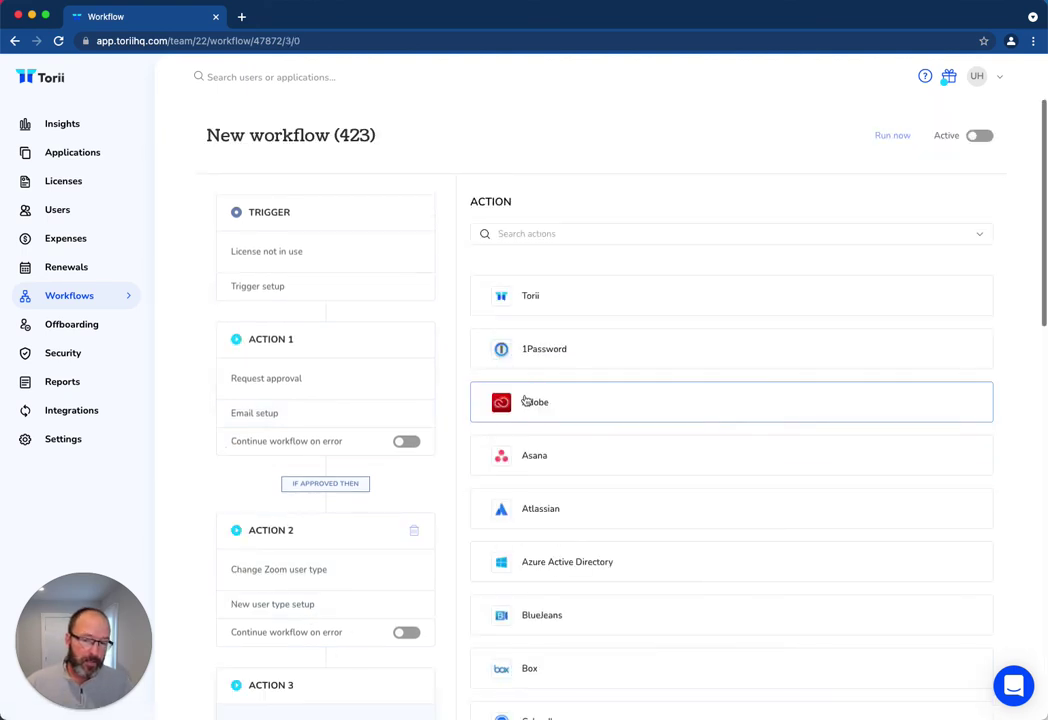
pyautogui.click(540, 236)
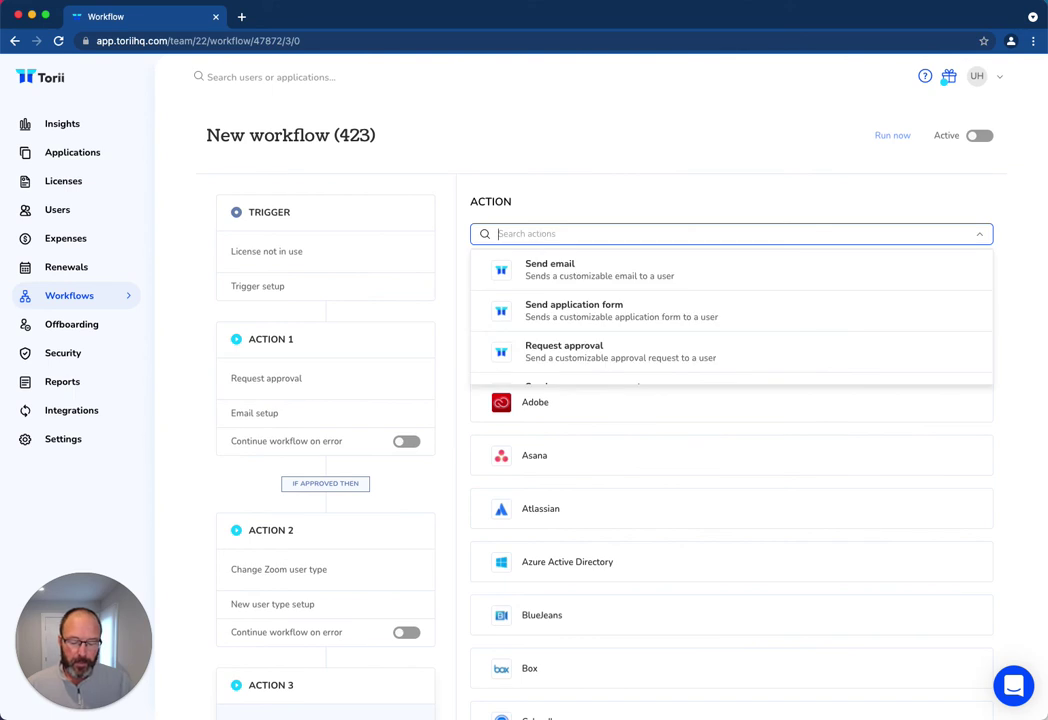
pyautogui.write('slack n')
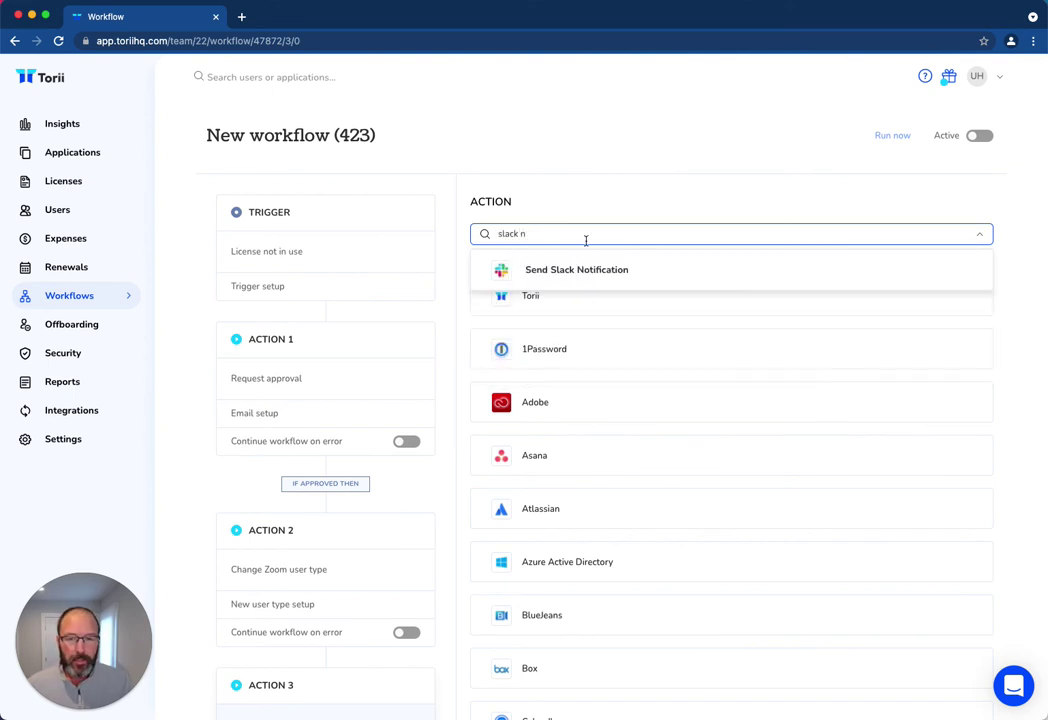
pyautogui.click(600, 270)
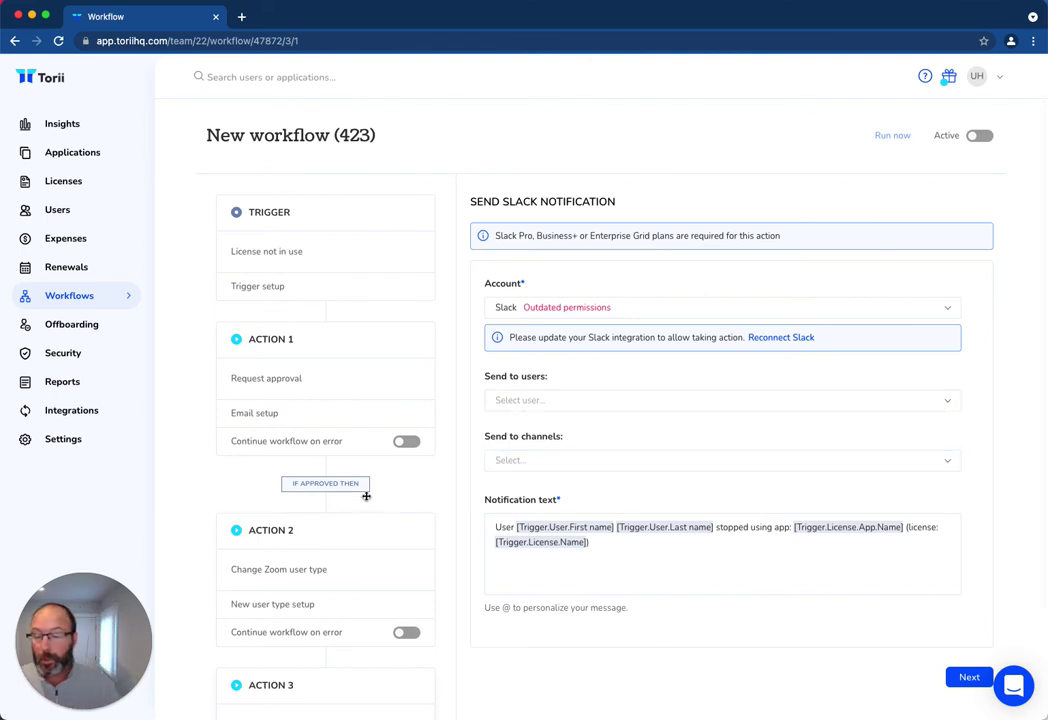
pyautogui.scroll(-3, 400, 490)
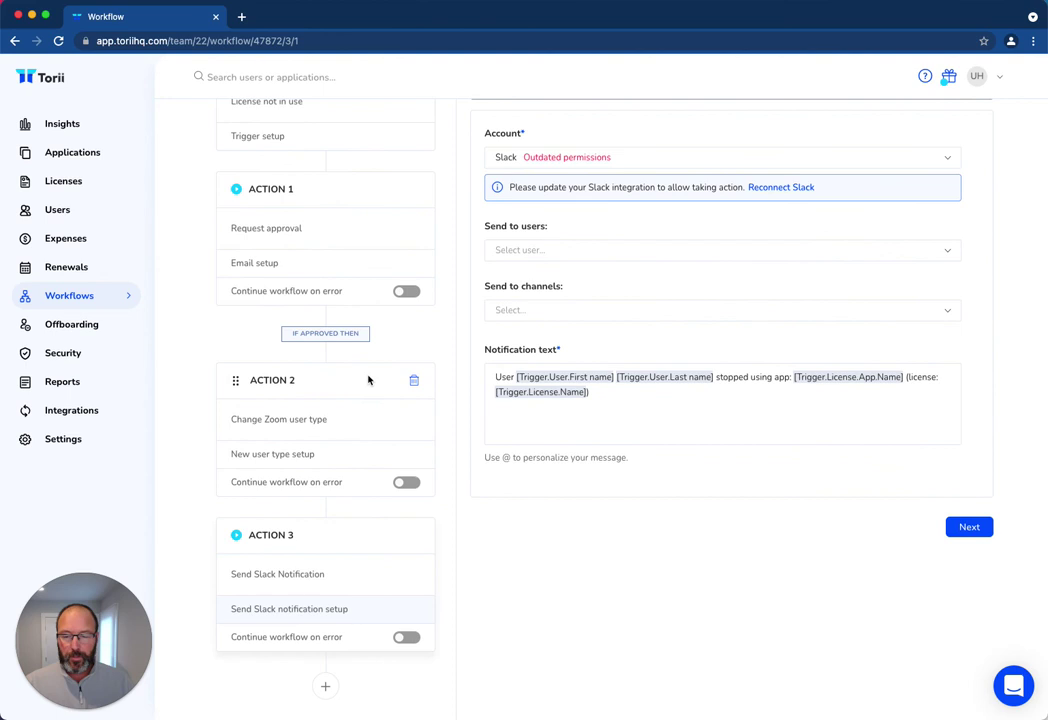
pyautogui.scroll(3, 368, 380)
pyautogui.click(96, 296)
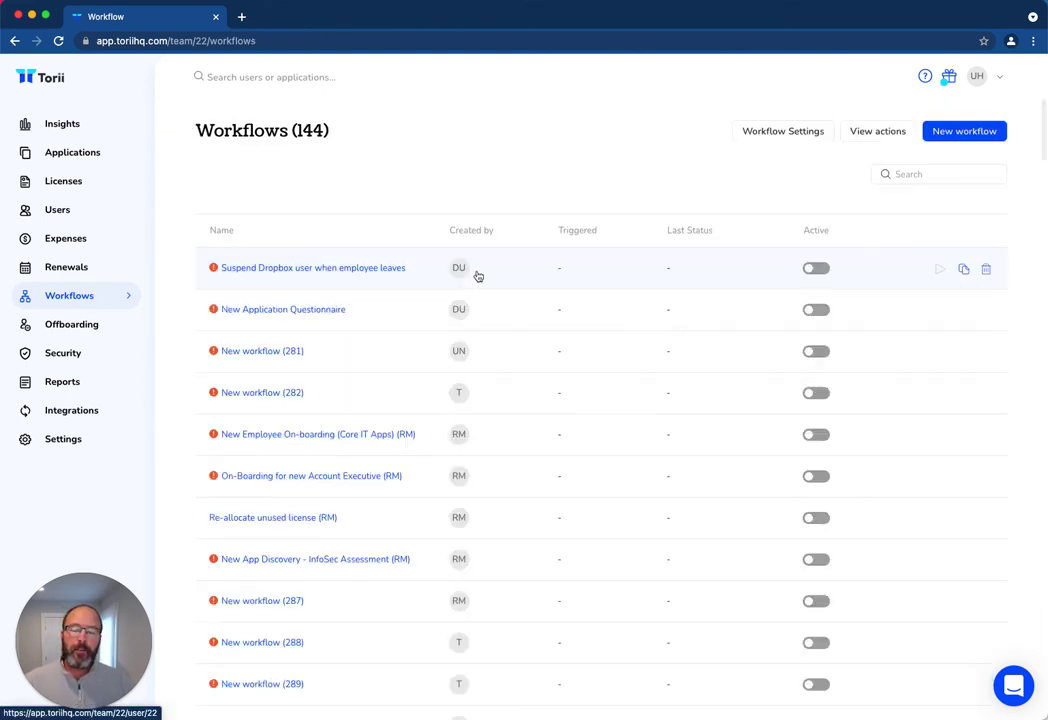
# Step: Create another workflow from scratch and browse its trigger choices
pyautogui.click(957, 127)
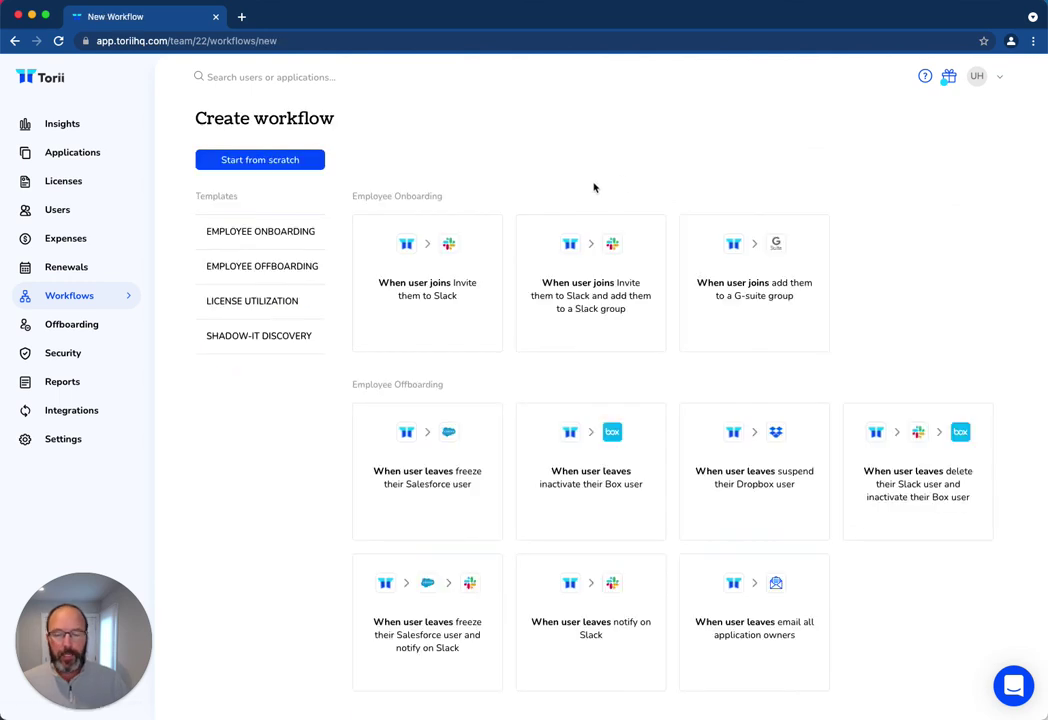
pyautogui.click(256, 170)
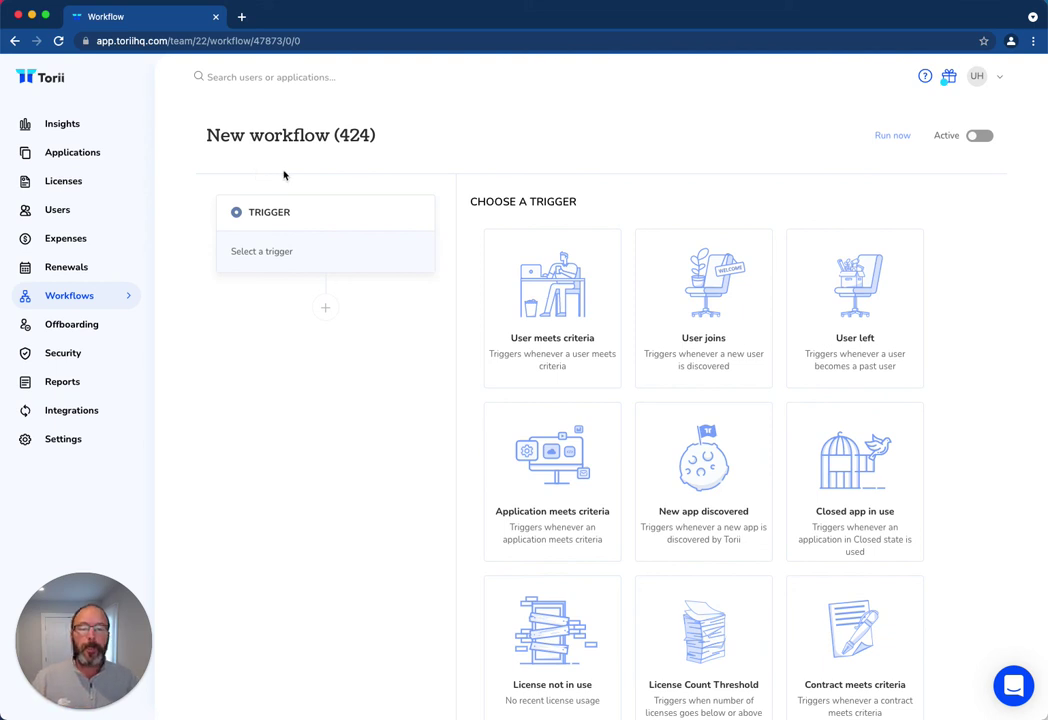
pyautogui.scroll(-3, 671, 339)
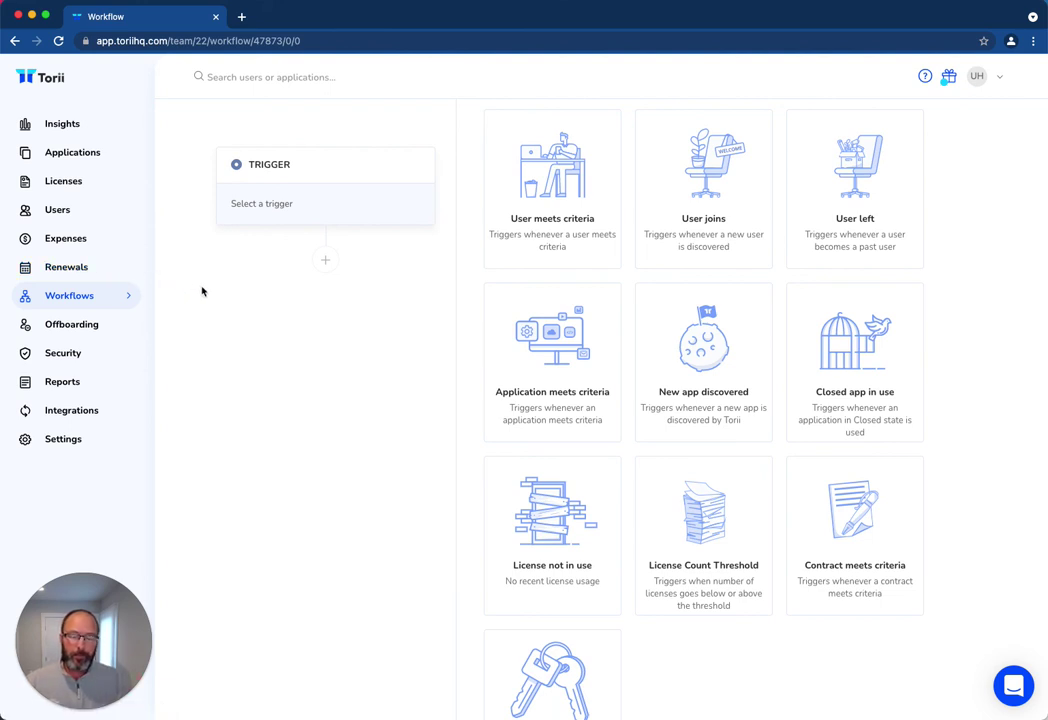
# Step: Review the Renewals calendar: 30 contracts totaling $1,276,189 by category and month
pyautogui.click(86, 271)
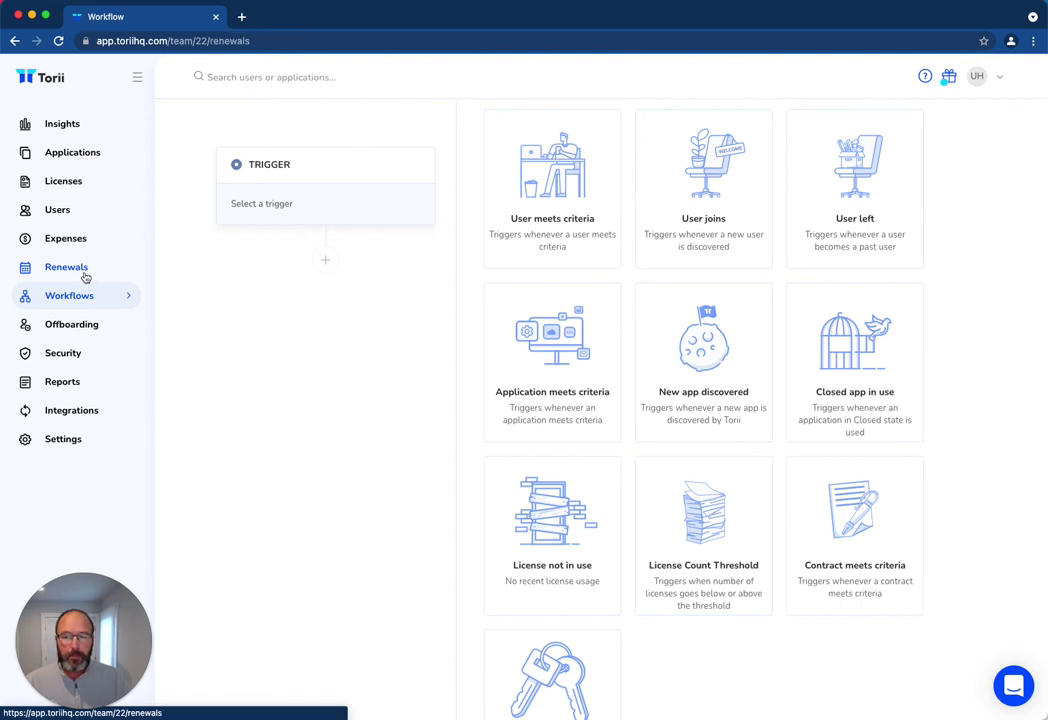
pyautogui.scroll(-4, 192, 304)
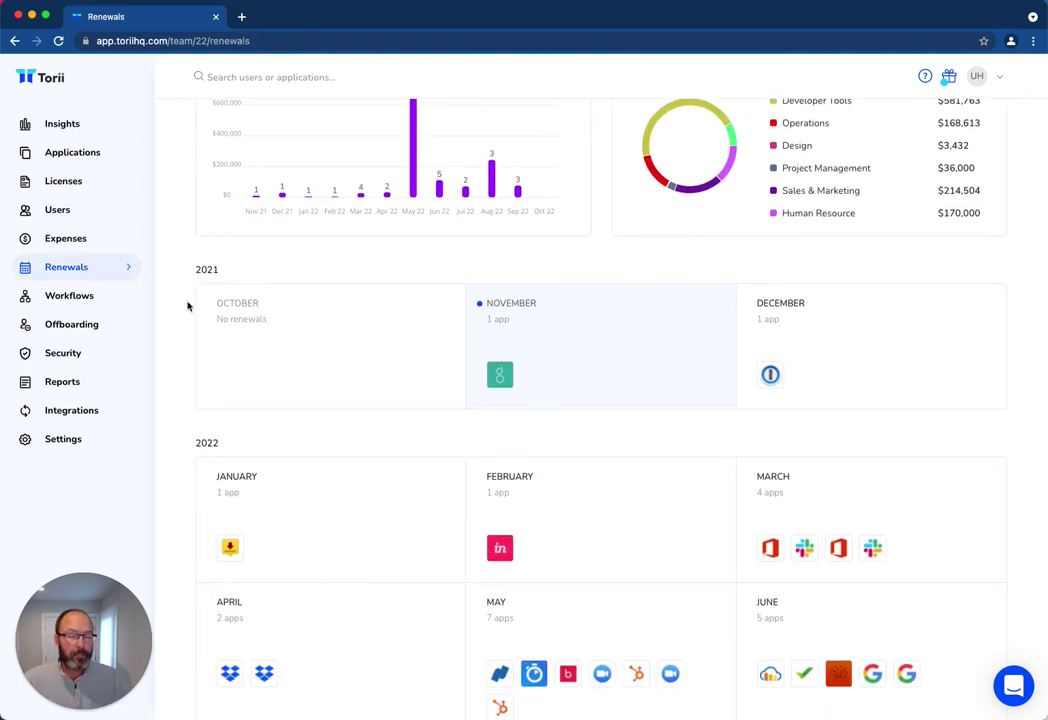
pyautogui.scroll(4, 194, 284)
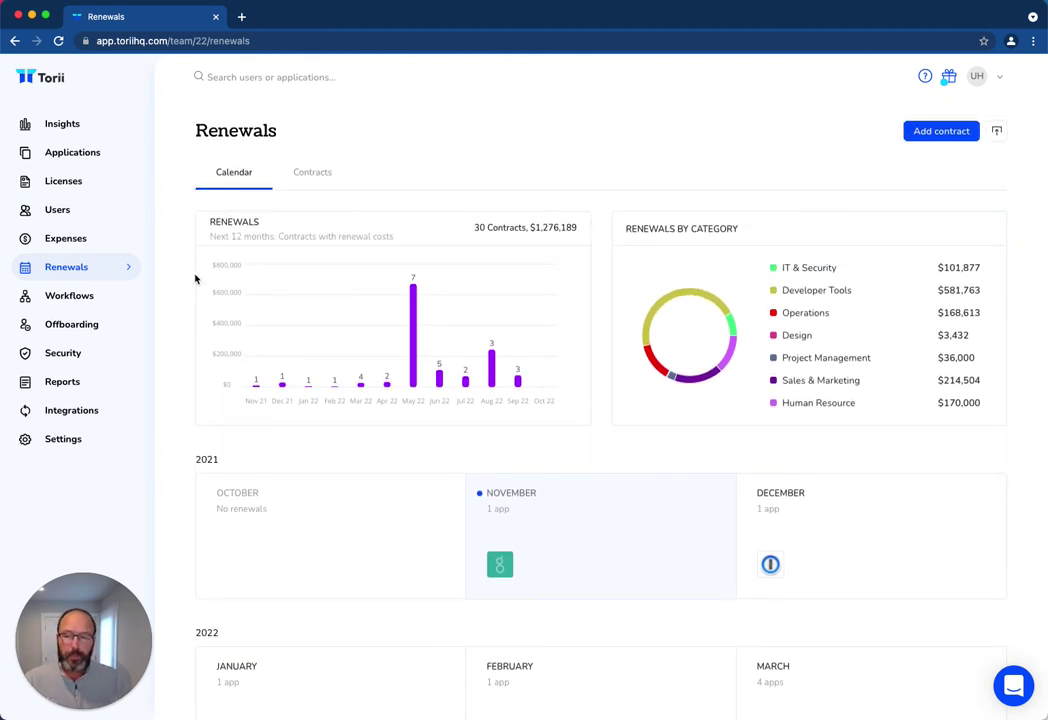
pyautogui.click(70, 155)
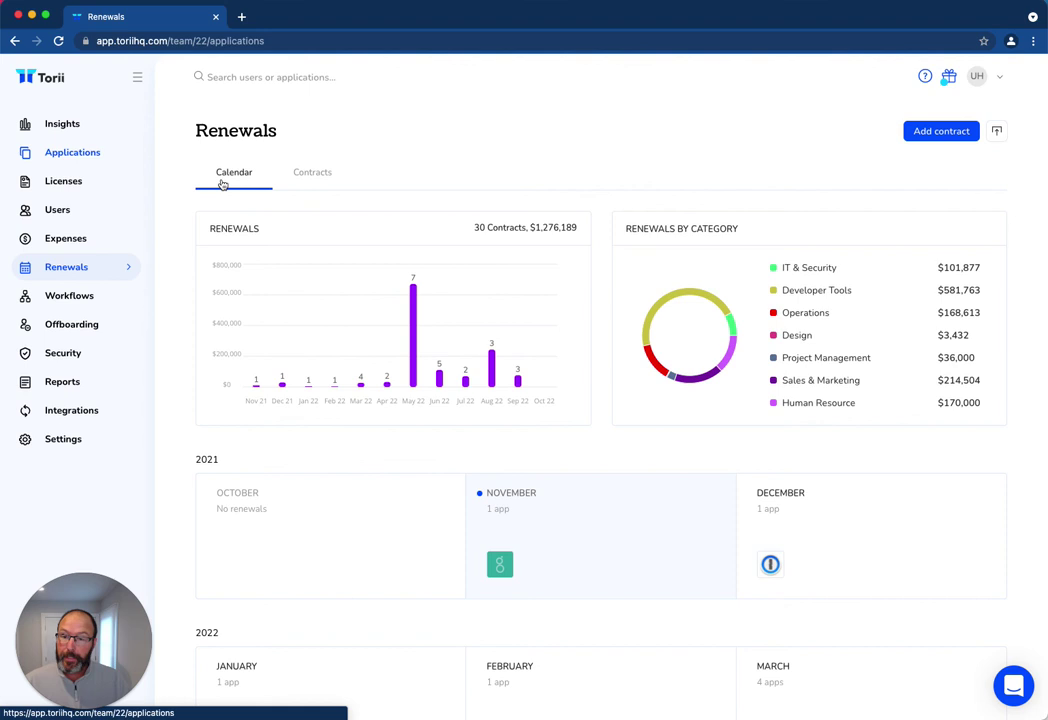
# Step: Open the Asana versus Monday comparison from the suggested comparisons and expand its full summary
pyautogui.click(352, 174)
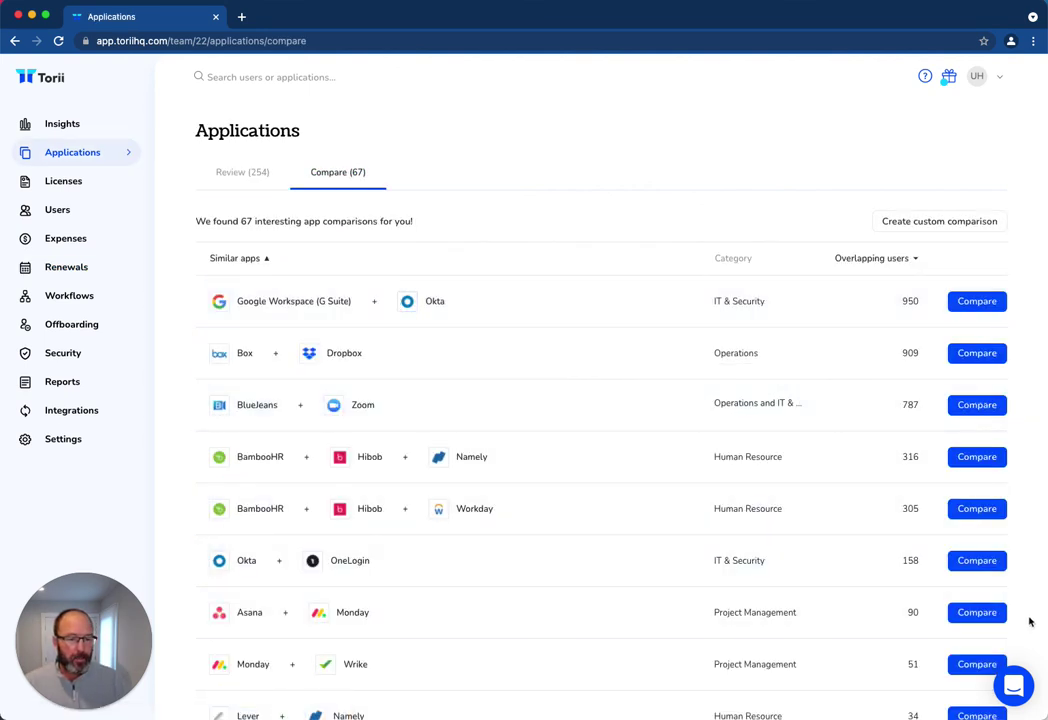
pyautogui.click(988, 614)
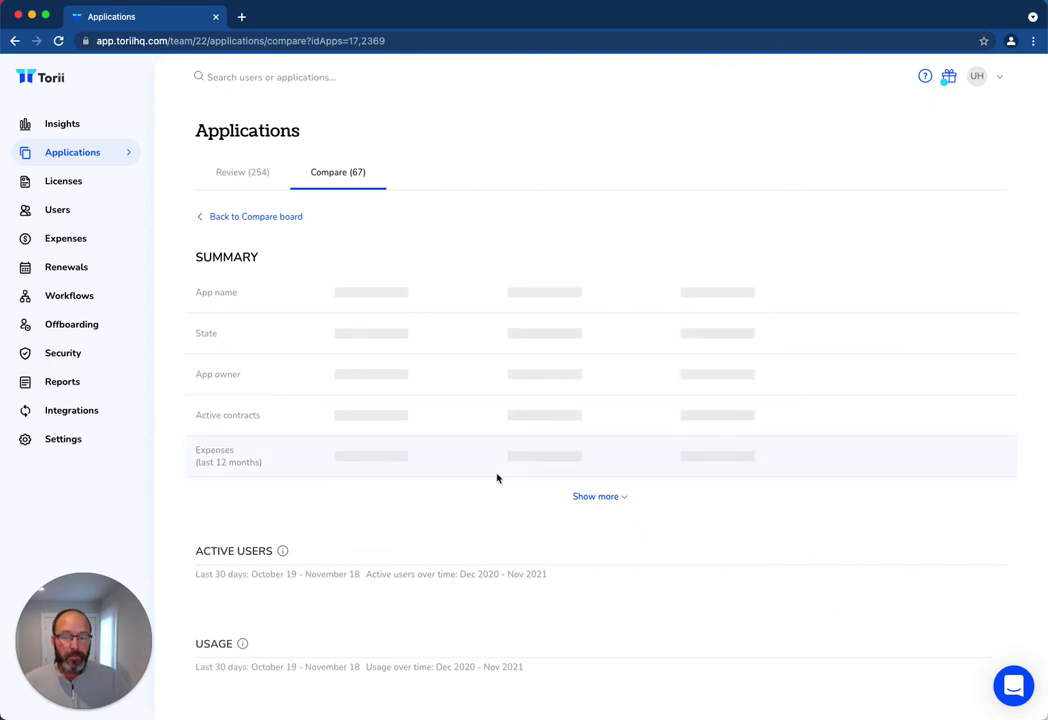
pyautogui.click(598, 508)
# Step: Review the 90 users shared by Asana and Monday, then close that list
pyautogui.scroll(-5, 573, 535)
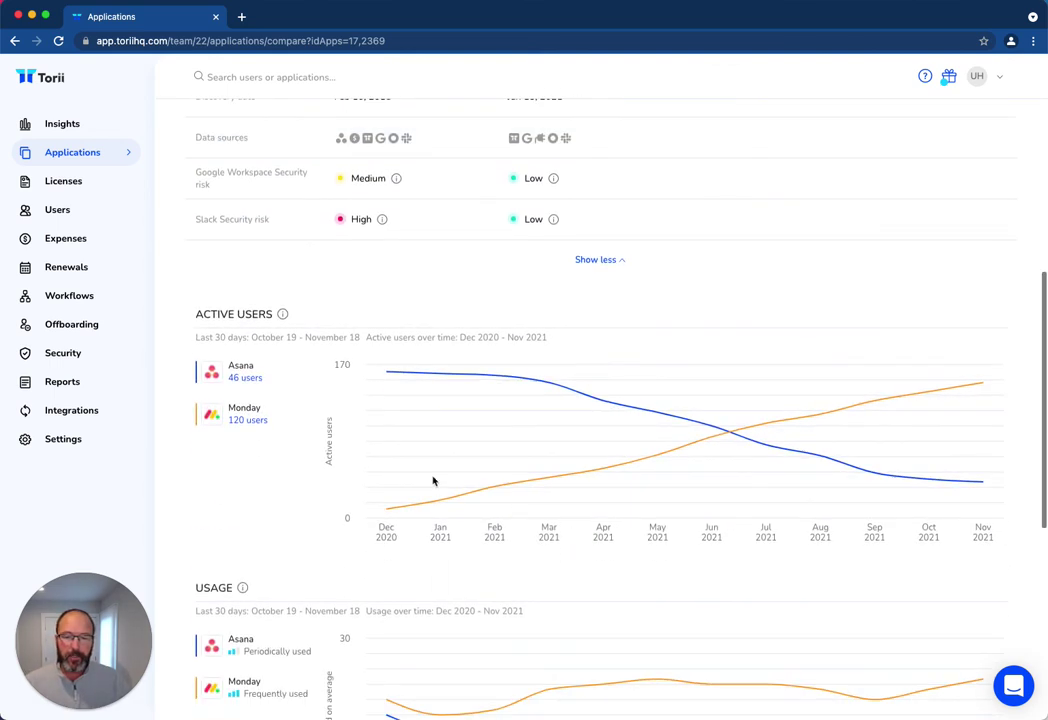
pyautogui.scroll(-2, 546, 485)
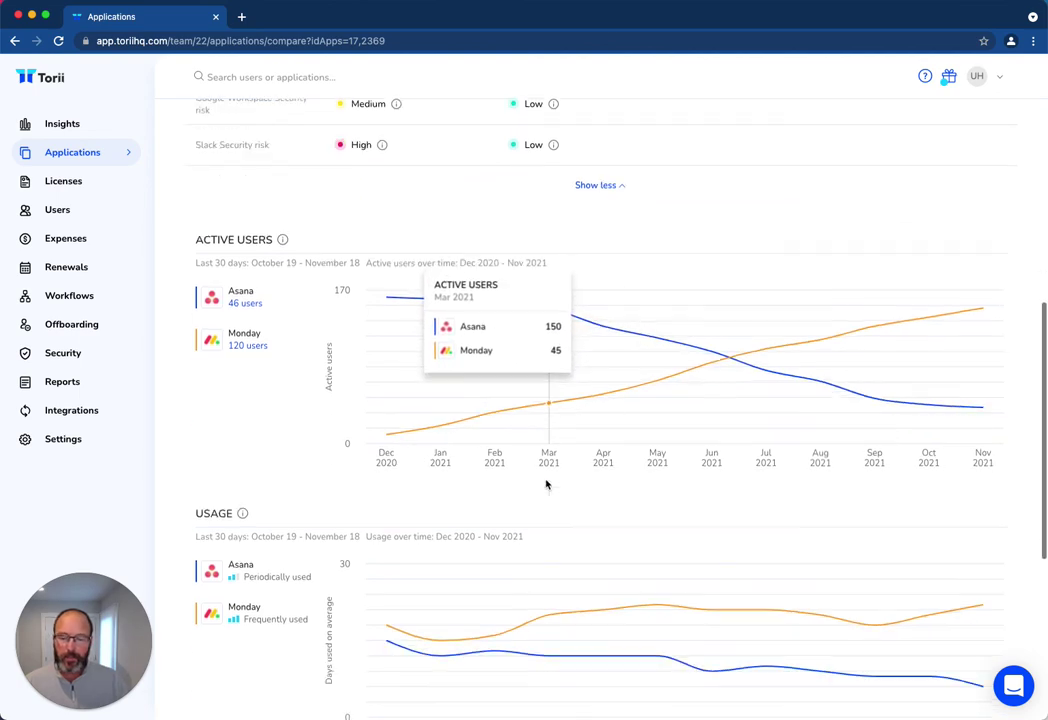
pyautogui.scroll(-5, 546, 485)
pyautogui.click(363, 553)
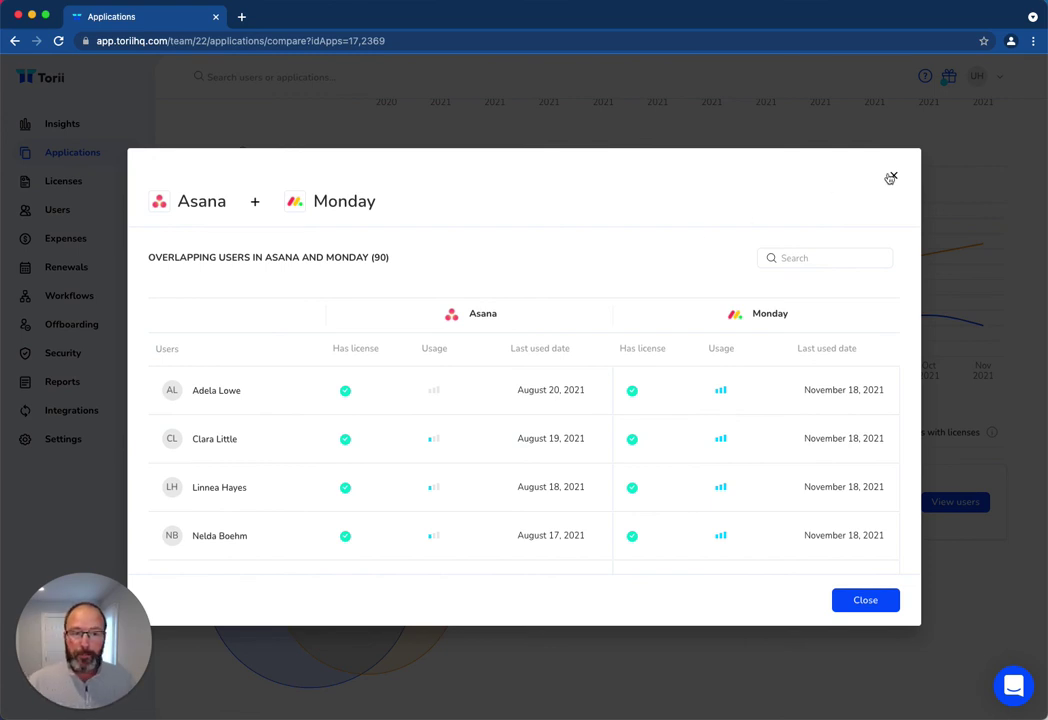
pyautogui.click(890, 178)
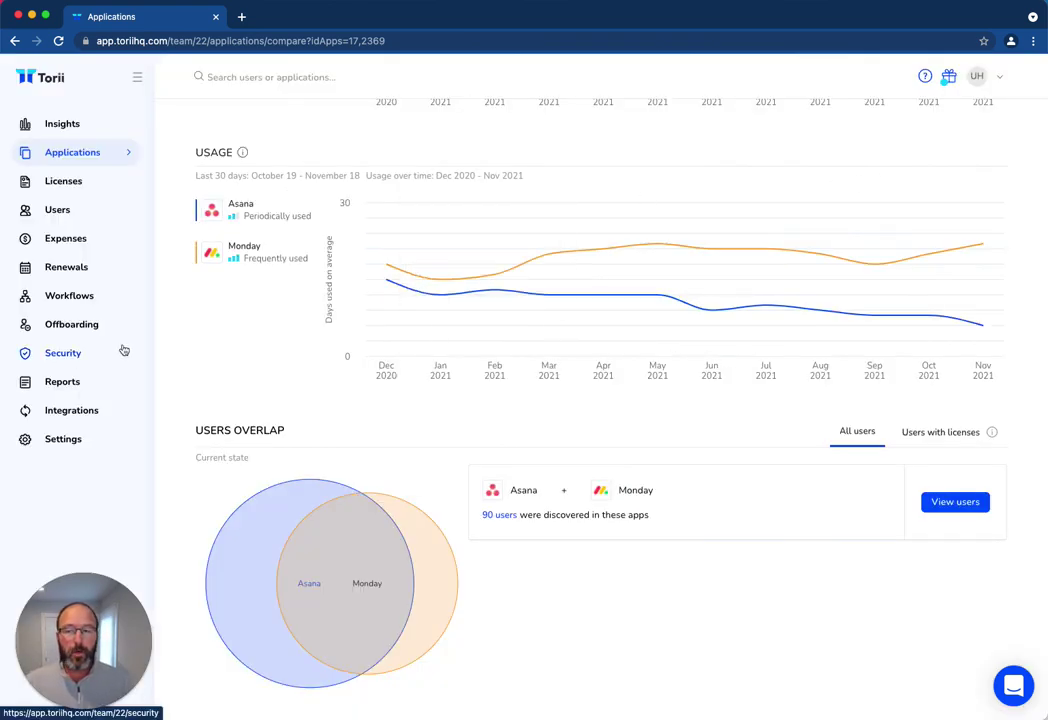